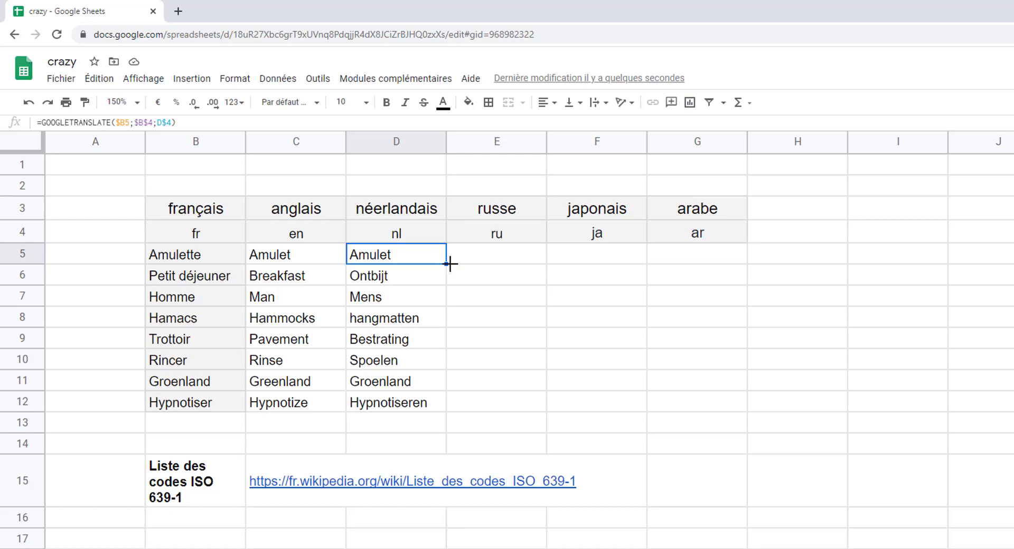
Step: Switch to the 'Copie de translate' sheet and select C5, just below the en code
{"action": "mouse_move", "coordinate": [446, 264]}
{"action": "left_mouse_down"}
{"action": "mouse_move", "coordinate": [729, 265]}
{"action": "mouse_move", "coordinate": [737, 407]}
{"action": "left_mouse_up"}
{"action": "left_click", "coordinate": [527, 259]}
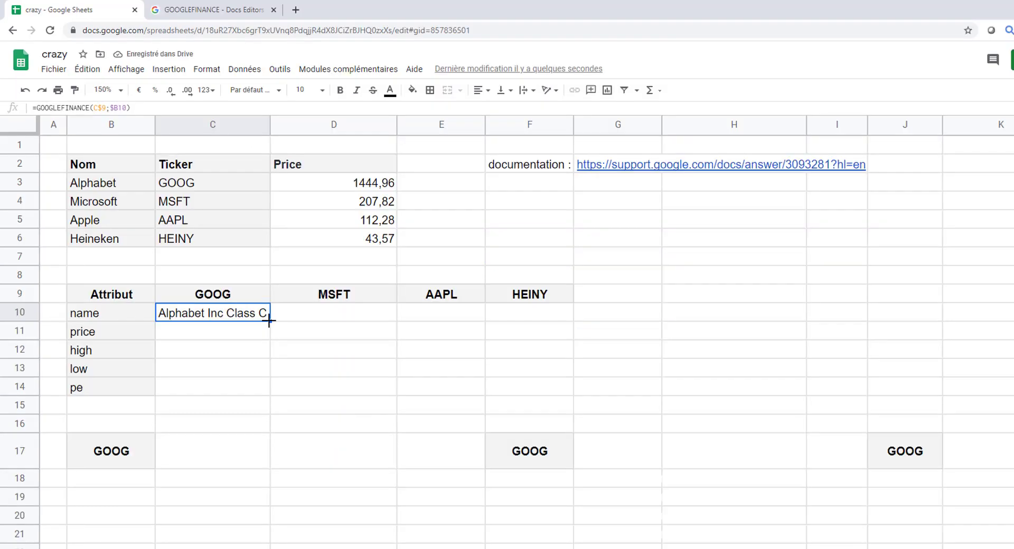
{"action": "left_click_drag", "start_coordinate": [269, 320], "coordinate": [269, 389]}
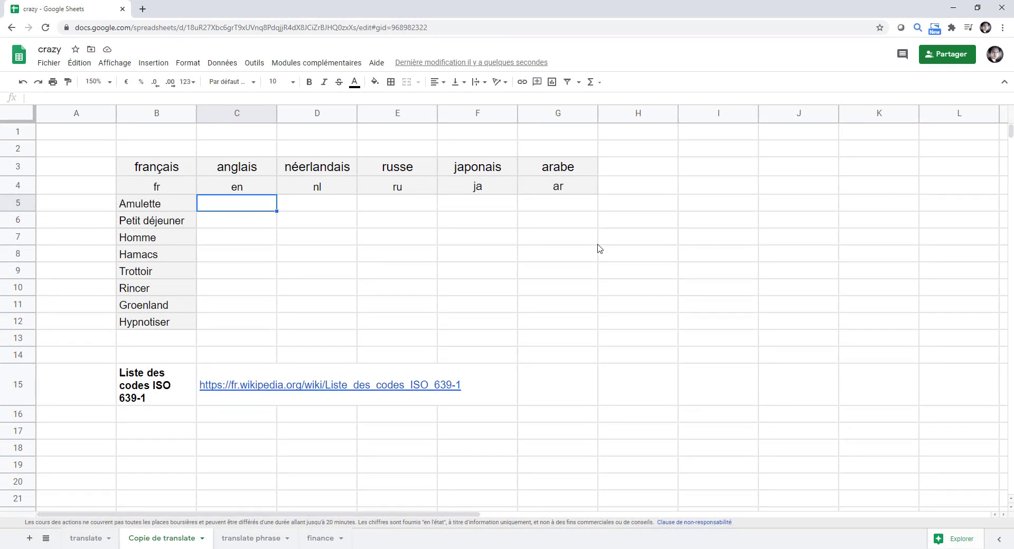
{"action": "left_click", "coordinate": [232, 191]}
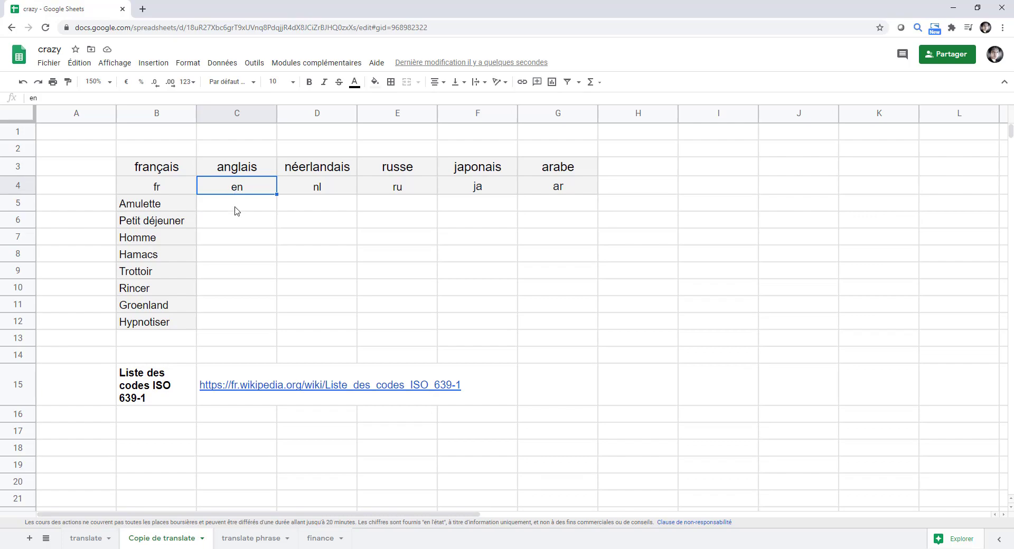
{"action": "key", "text": "Down"}
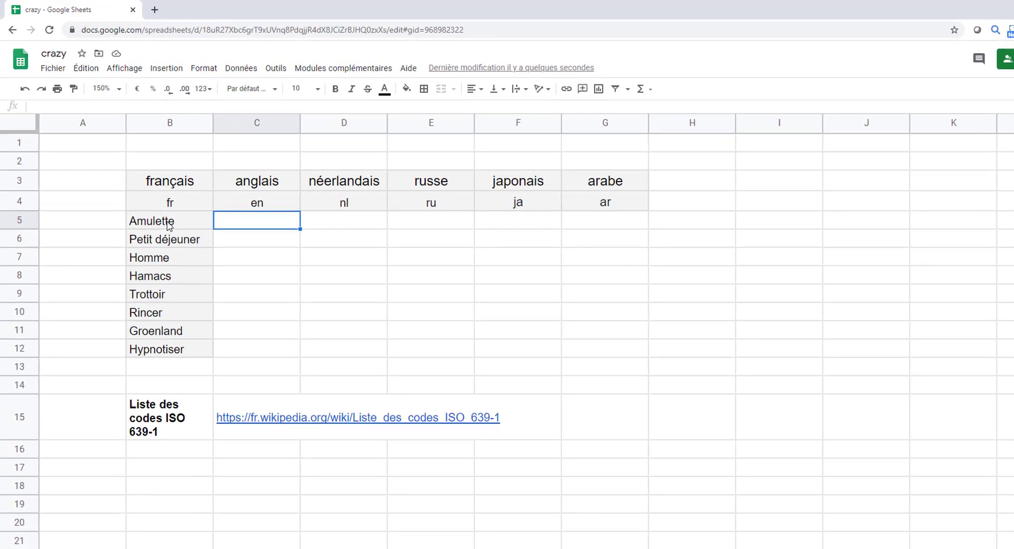
Step: Review Amulette, the français and anglais headers, and the target language codes
{"action": "left_click", "coordinate": [169, 222]}
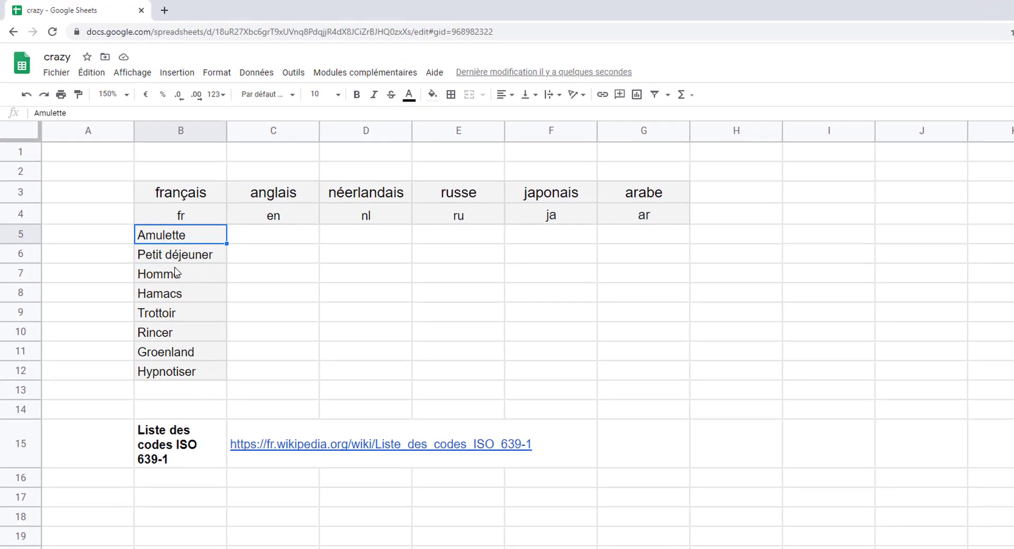
{"action": "left_click", "coordinate": [170, 180]}
{"action": "left_click", "coordinate": [277, 184]}
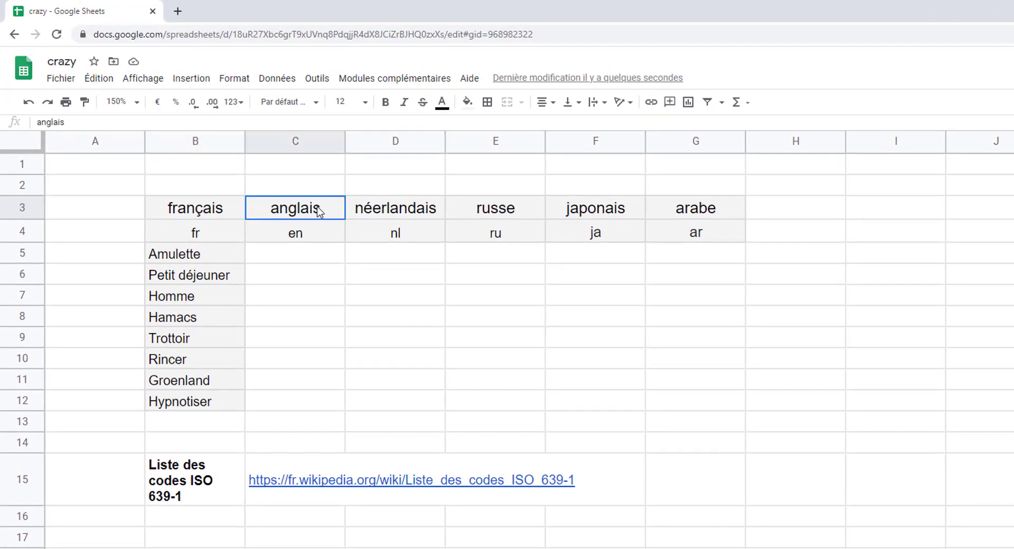
{"action": "left_click_drag", "start_coordinate": [319, 210], "coordinate": [641, 234]}
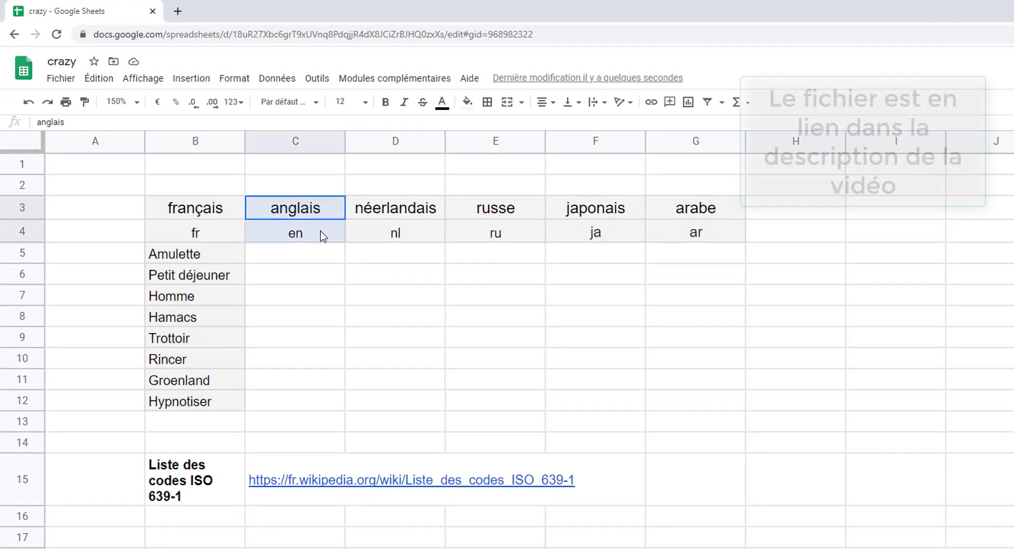
Step: Enter =GOOGLETRANSLATE(B5;B4;C4) in C5 to get Amulet, then follow the ISO 639-1 link
{"action": "key", "text": "Down"}
{"action": "key", "text": "Down"}
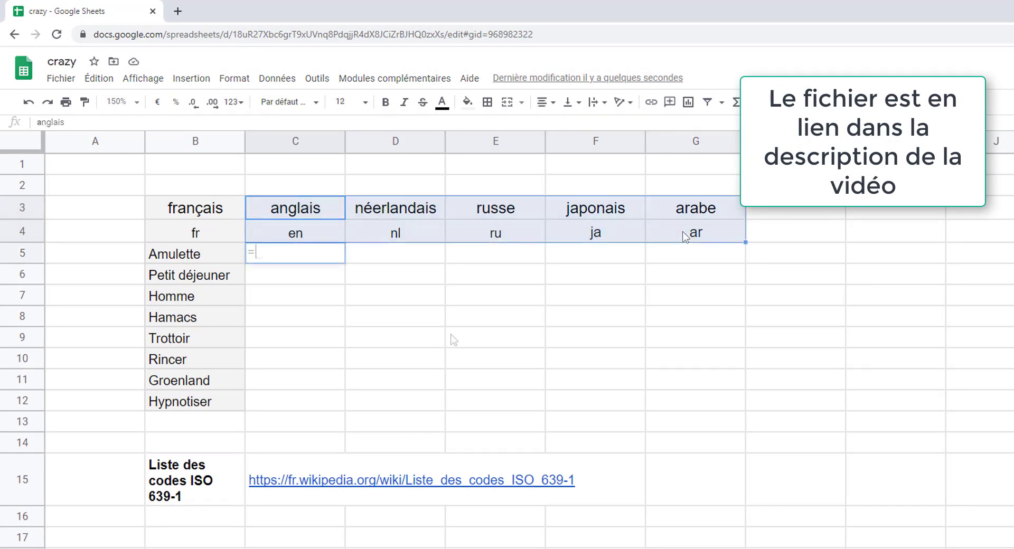
{"action": "type", "text": "=go"}
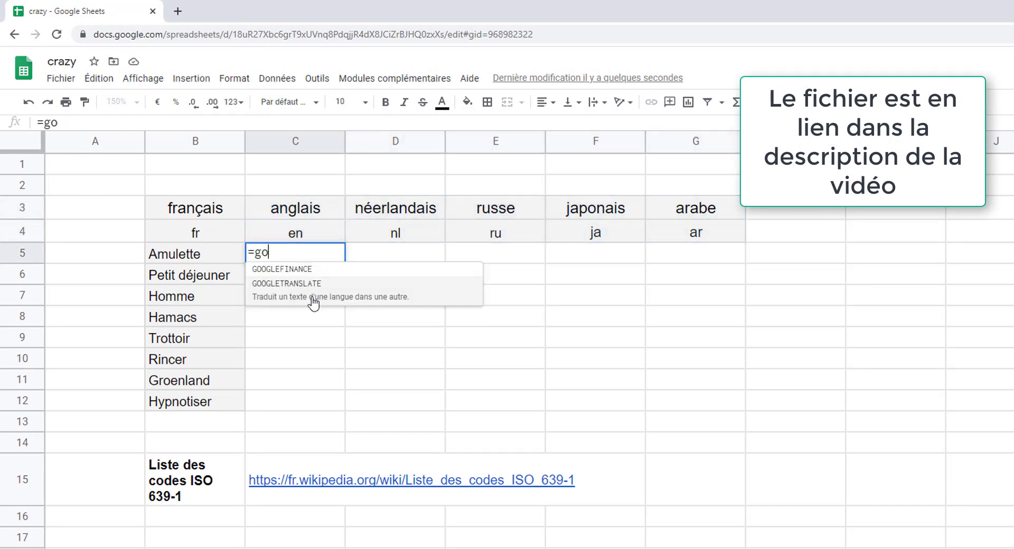
{"action": "left_click", "coordinate": [314, 301]}
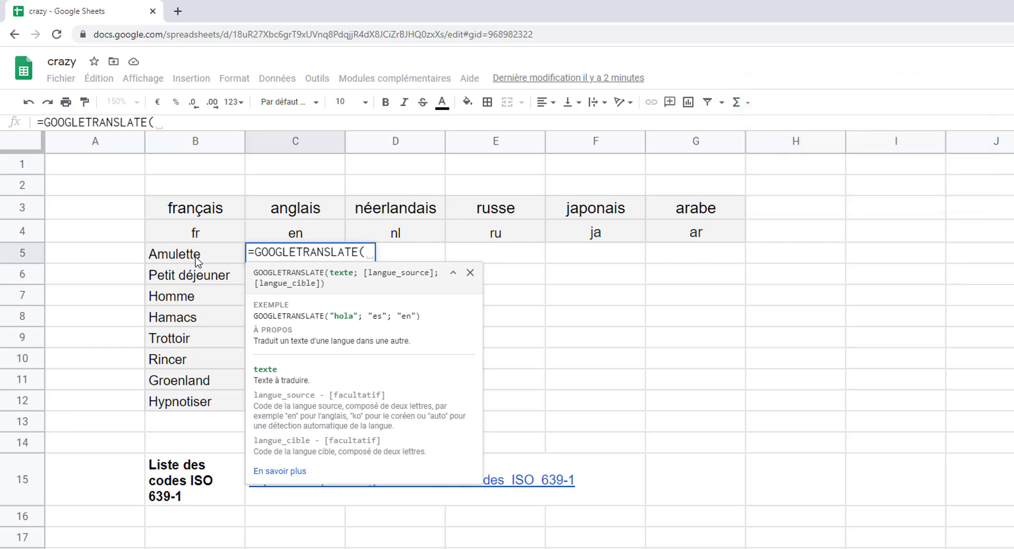
{"action": "left_click", "coordinate": [212, 259]}
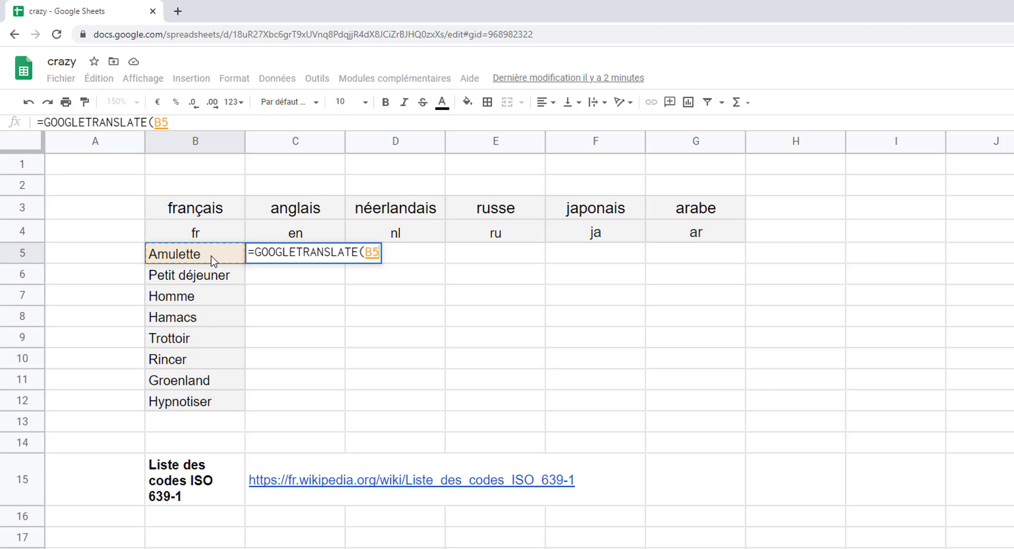
{"action": "type", "text": ";"}
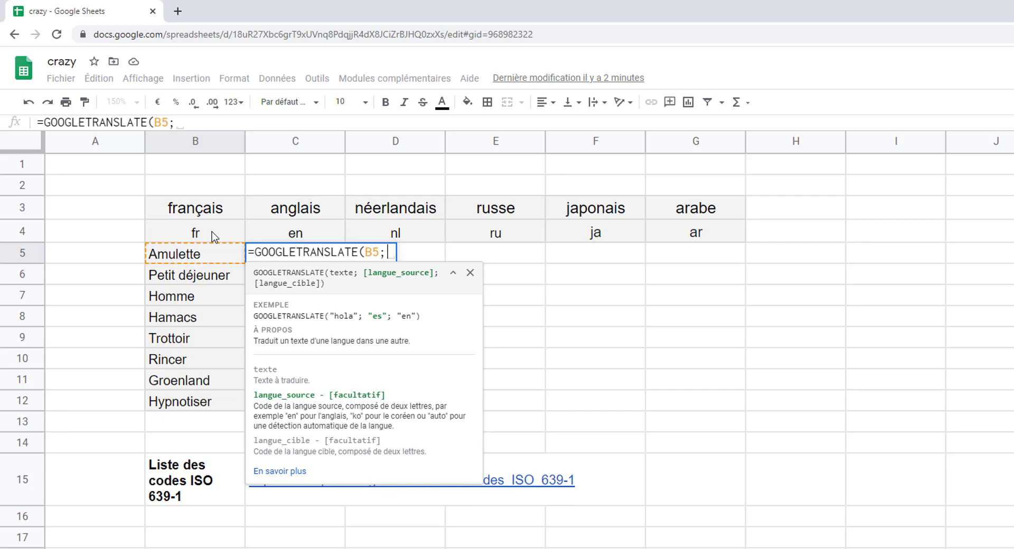
{"action": "left_click", "coordinate": [214, 237]}
{"action": "type", "text": ";"}
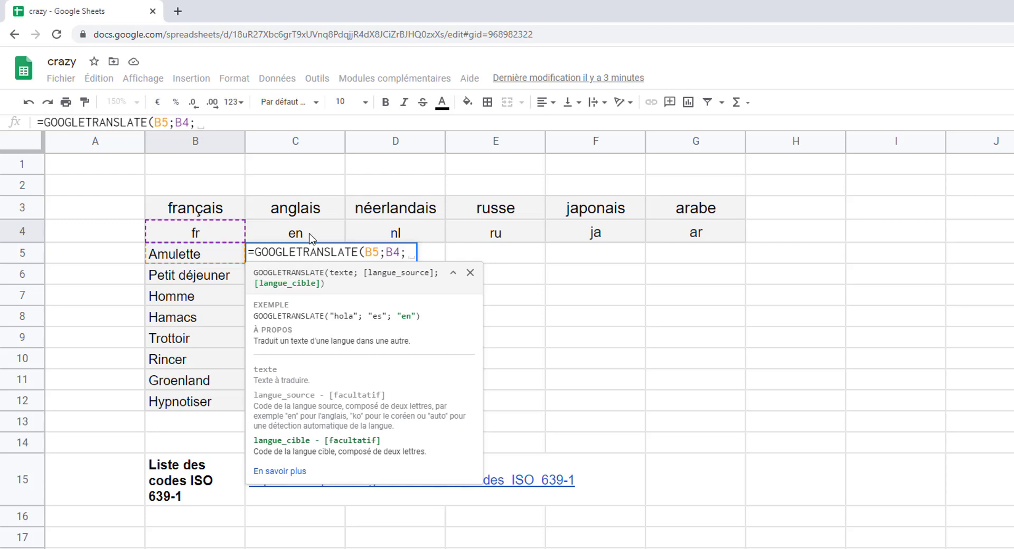
{"action": "left_click", "coordinate": [310, 237]}
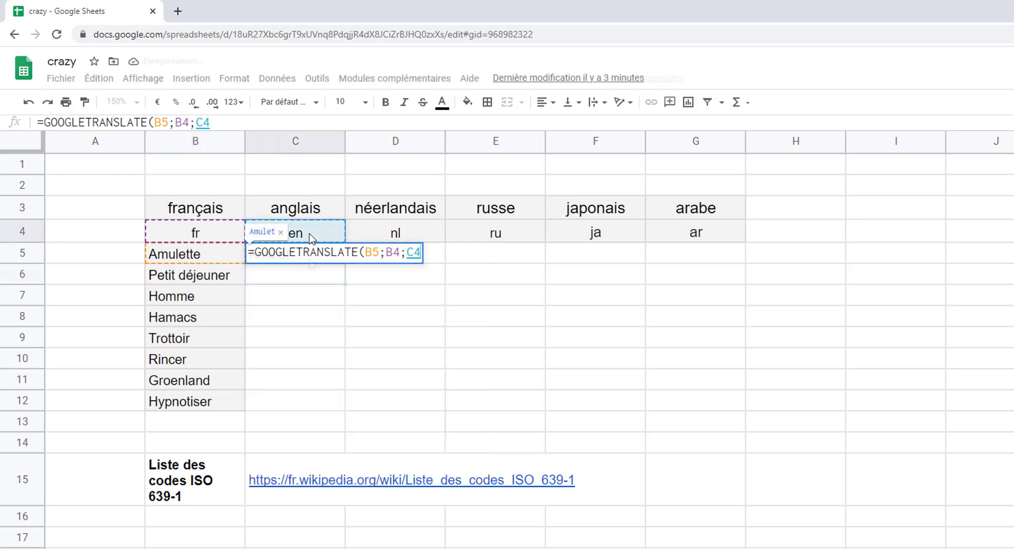
{"action": "key", "text": "Return"}
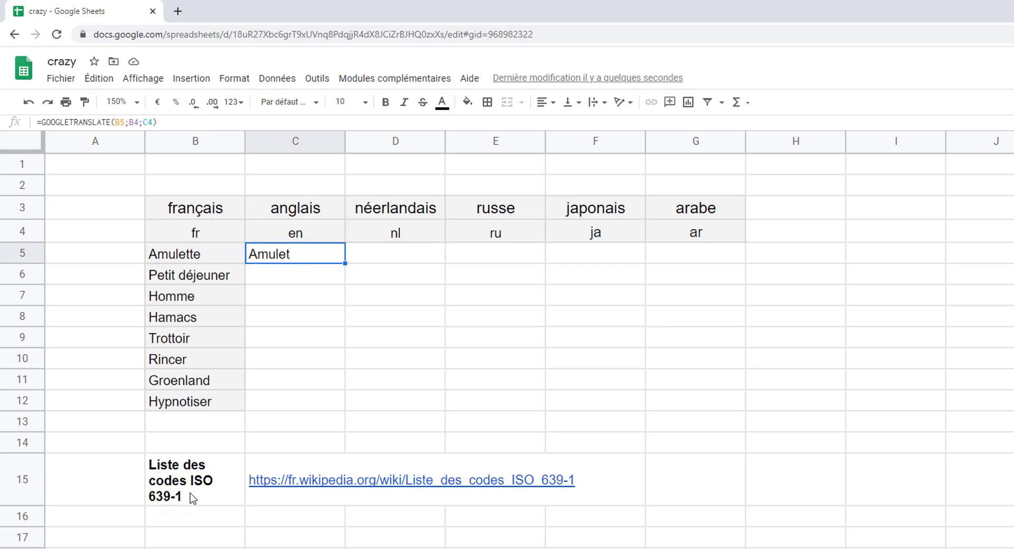
{"action": "left_click", "coordinate": [361, 486]}
Step: Scroll through the Wikipedia ISO 639-1 language code table
{"action": "left_click", "coordinate": [304, 485]}
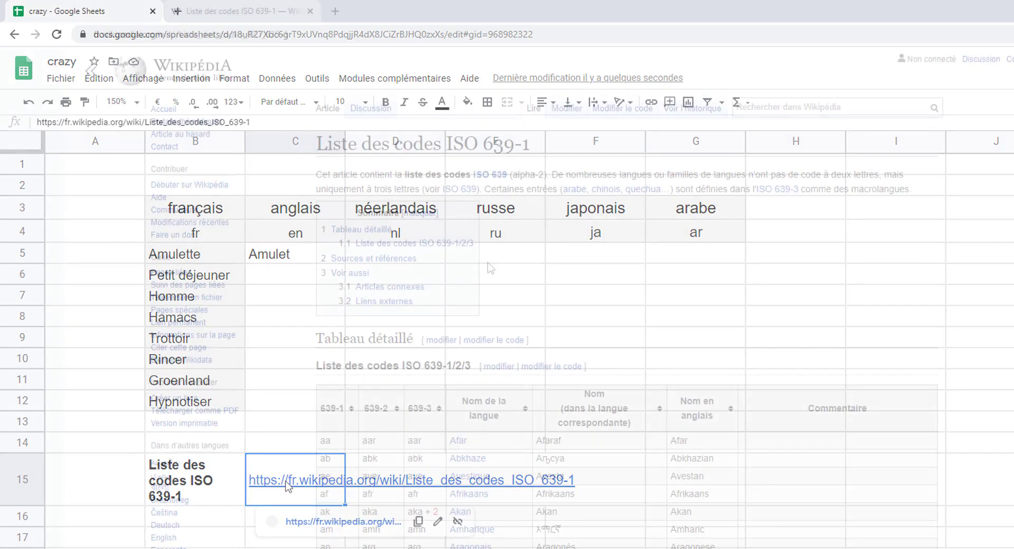
{"action": "scroll", "coordinate": [458, 391], "scroll_direction": "down", "scroll_amount": 4}
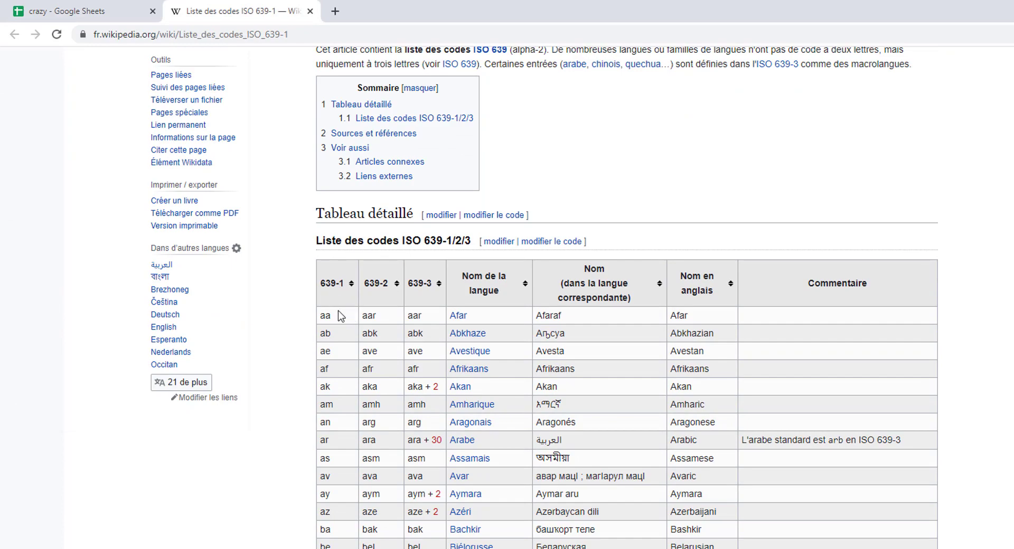
{"action": "scroll", "coordinate": [337, 311], "scroll_direction": "down", "scroll_amount": 7}
{"action": "scroll", "coordinate": [337, 310], "scroll_direction": "down", "scroll_amount": 8}
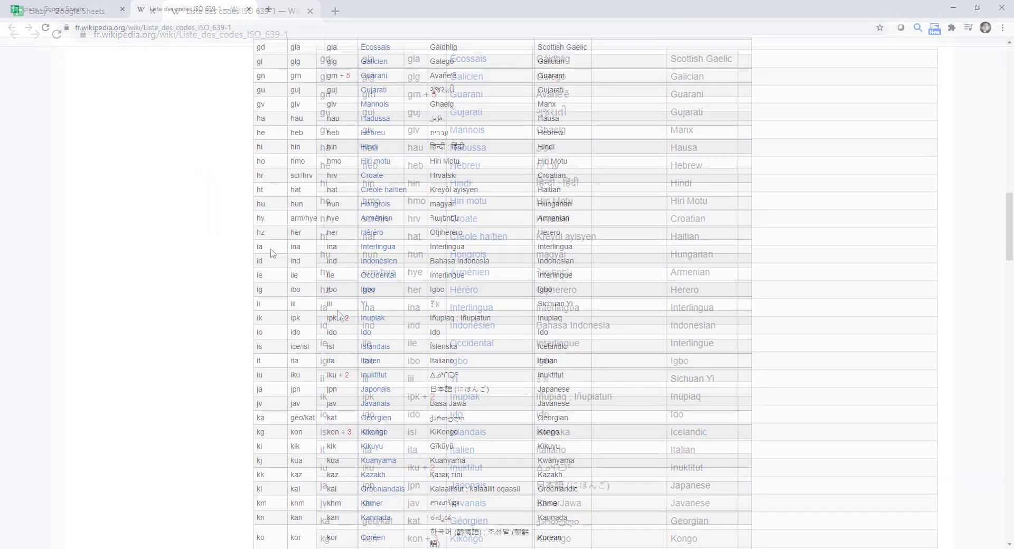
{"action": "scroll", "coordinate": [337, 312], "scroll_direction": "down", "scroll_amount": 13}
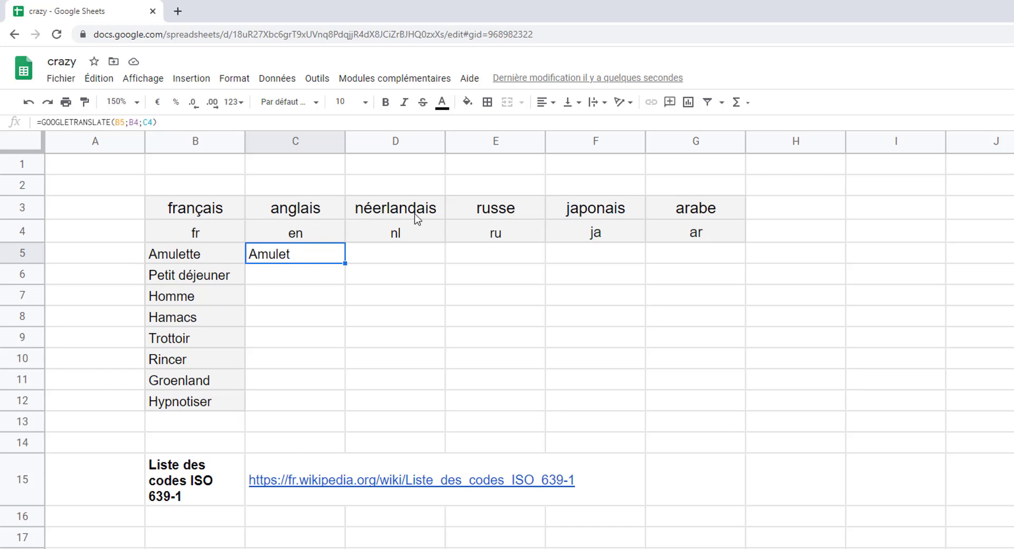
Step: Change C5's formula to =GOOGLETRANSLATE($B5;$B$4;C$4) so it still returns Amulet
{"action": "double_click", "coordinate": [331, 259]}
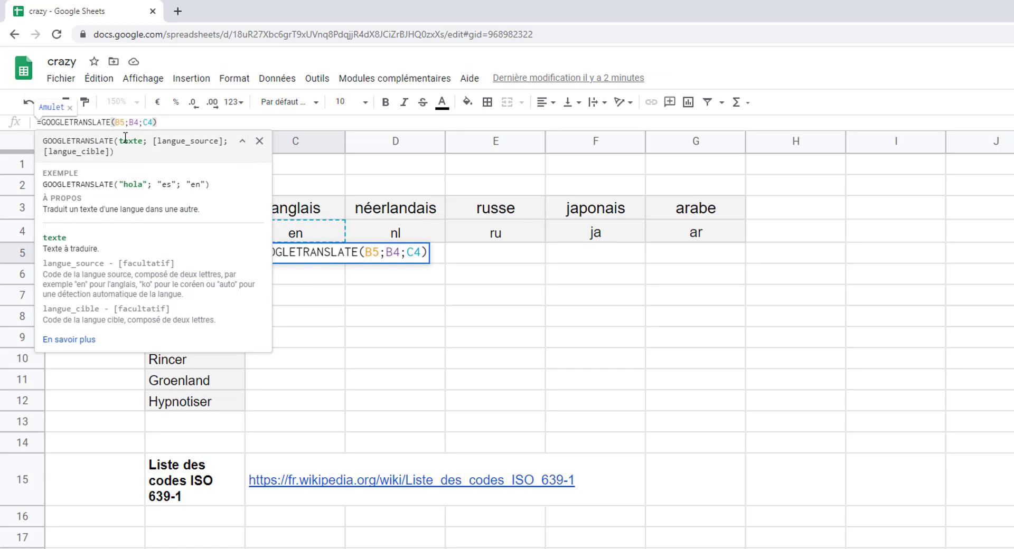
{"action": "type", "text": "$"}
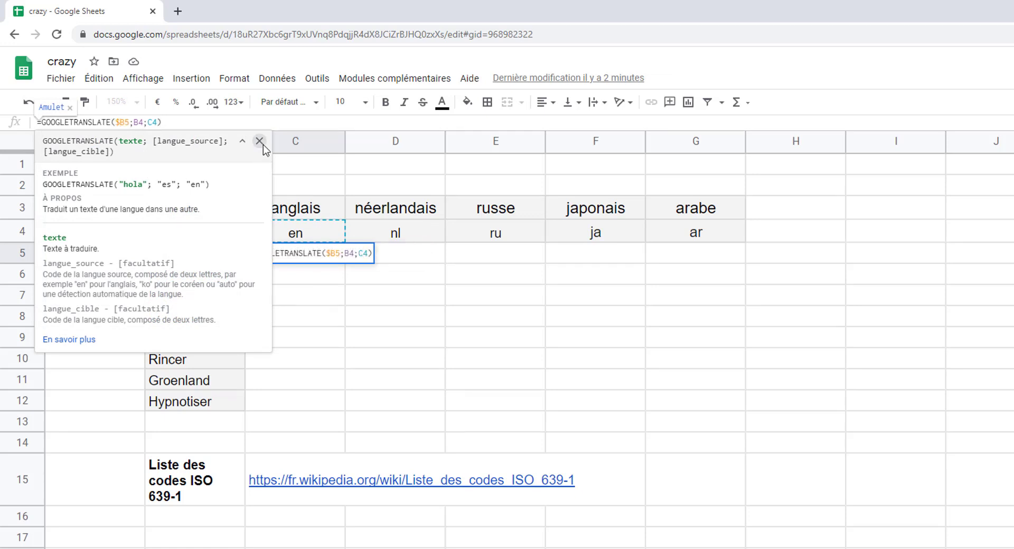
{"action": "left_click", "coordinate": [260, 142]}
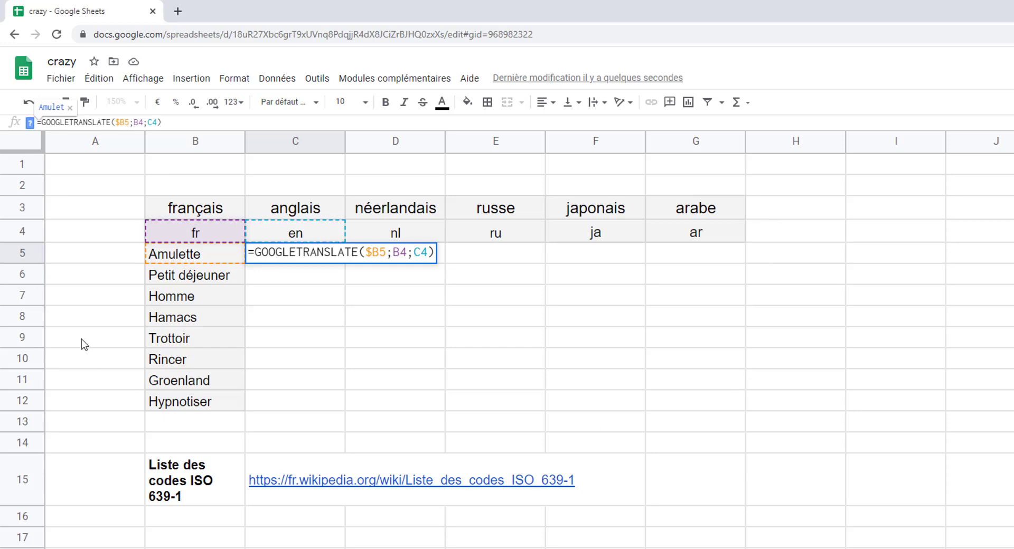
{"action": "type", "text": "$B"}
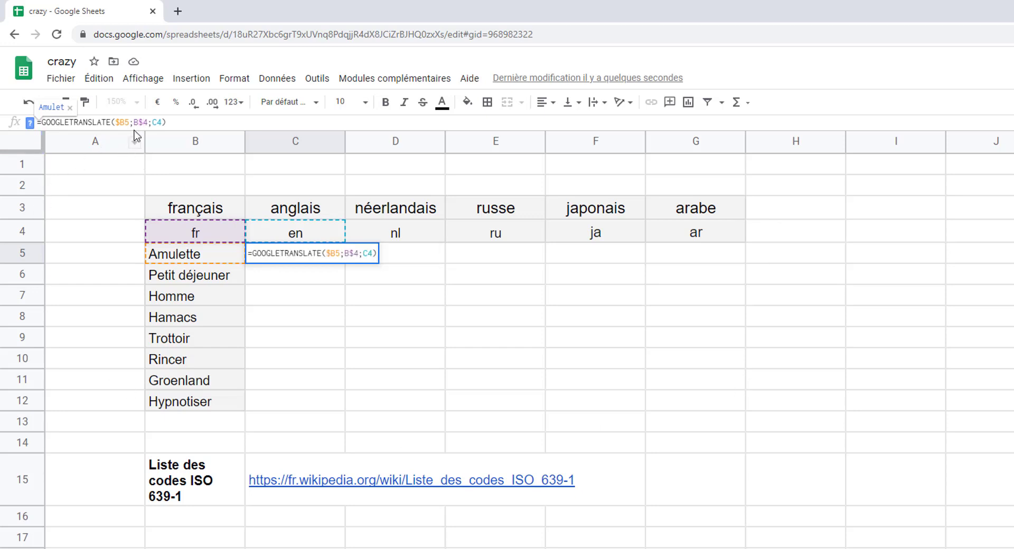
{"action": "type", "text": "$"}
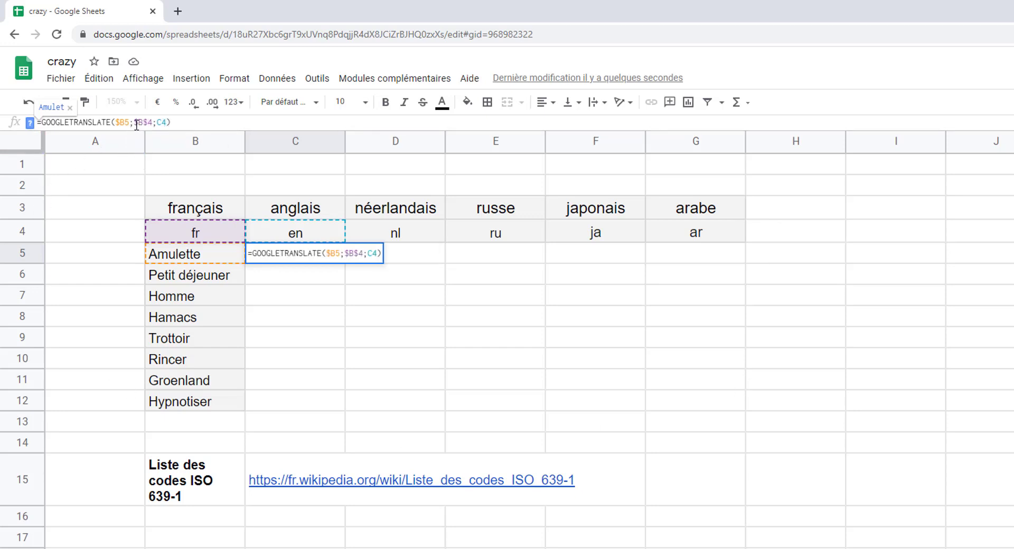
{"action": "left_click", "coordinate": [170, 121]}
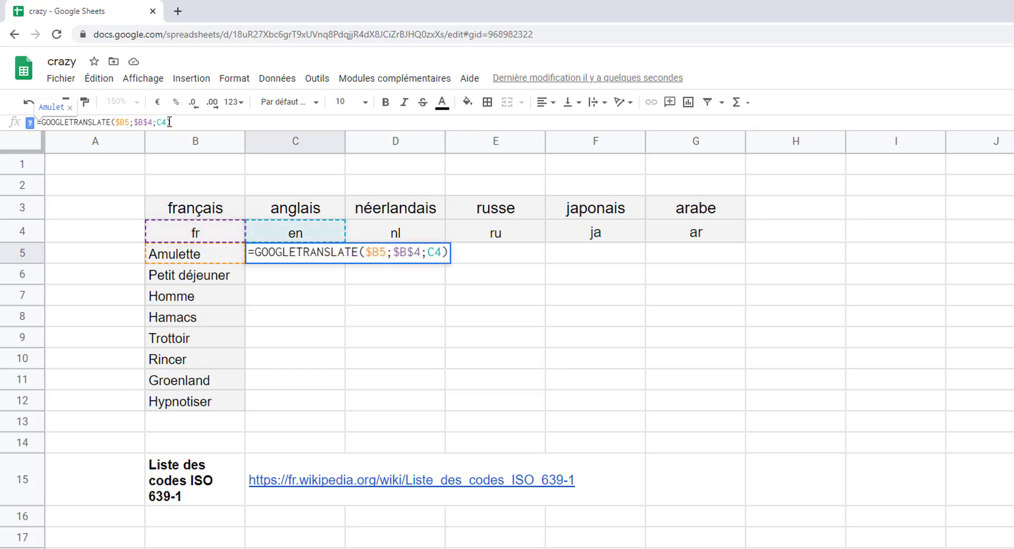
{"action": "key", "text": "Left"}
{"action": "type", "text": "$"}
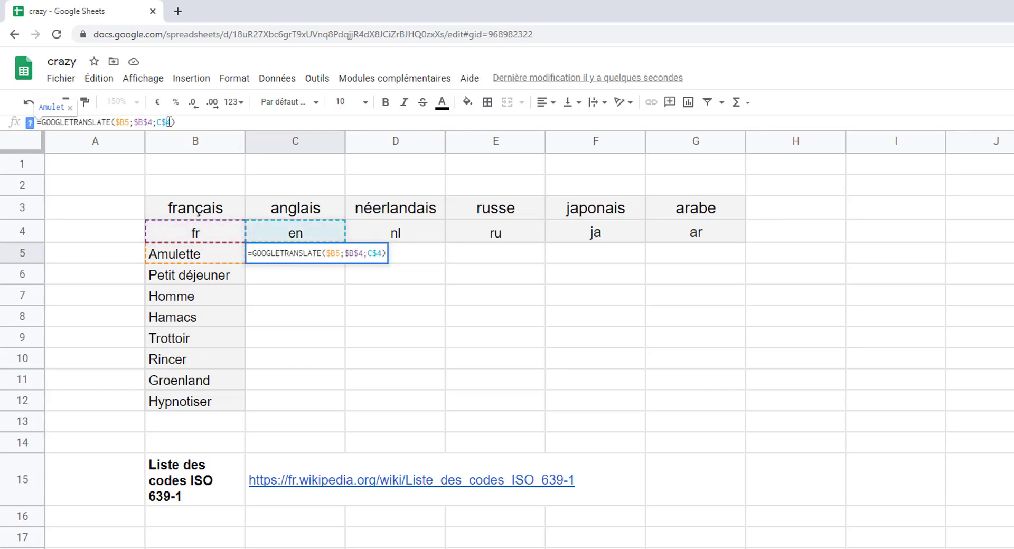
{"action": "key", "text": "Return"}
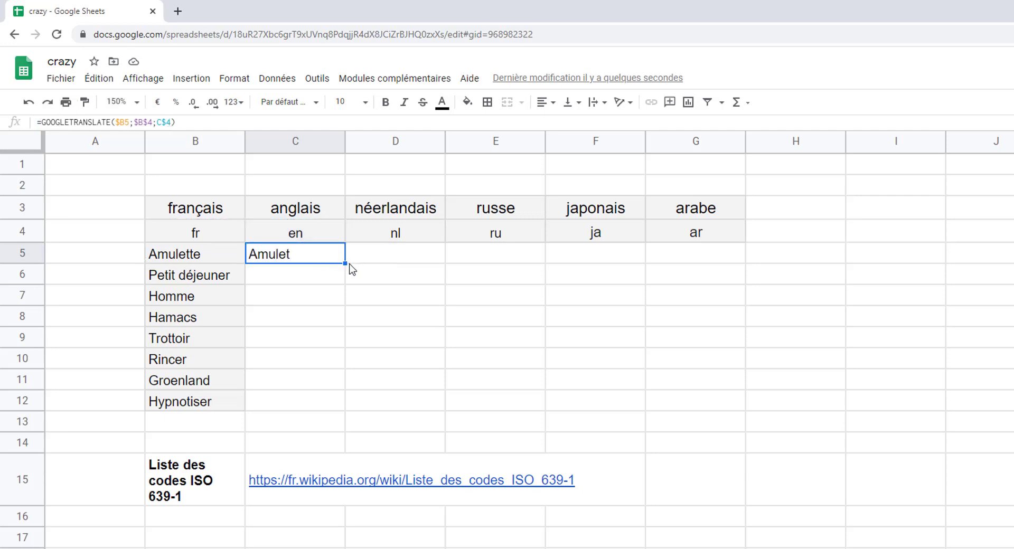
Step: Copy the English translation formula down column C to row 12 and check the copies
{"action": "left_click_drag", "start_coordinate": [345, 264], "coordinate": [335, 409]}
{"action": "left_click", "coordinate": [322, 339]}
{"action": "left_click", "coordinate": [320, 359]}
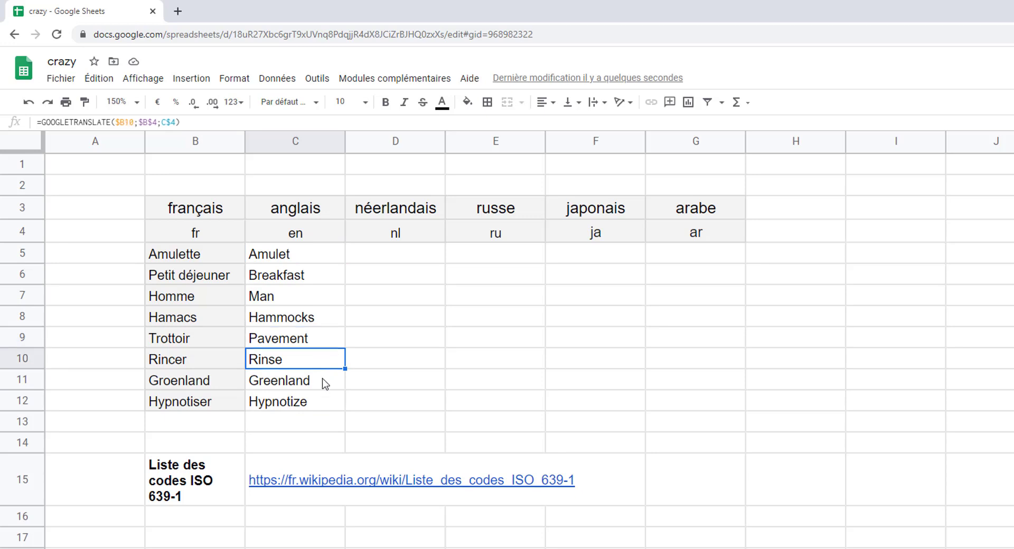
{"action": "left_click", "coordinate": [323, 384]}
{"action": "left_click", "coordinate": [320, 409]}
{"action": "left_click", "coordinate": [337, 259]}
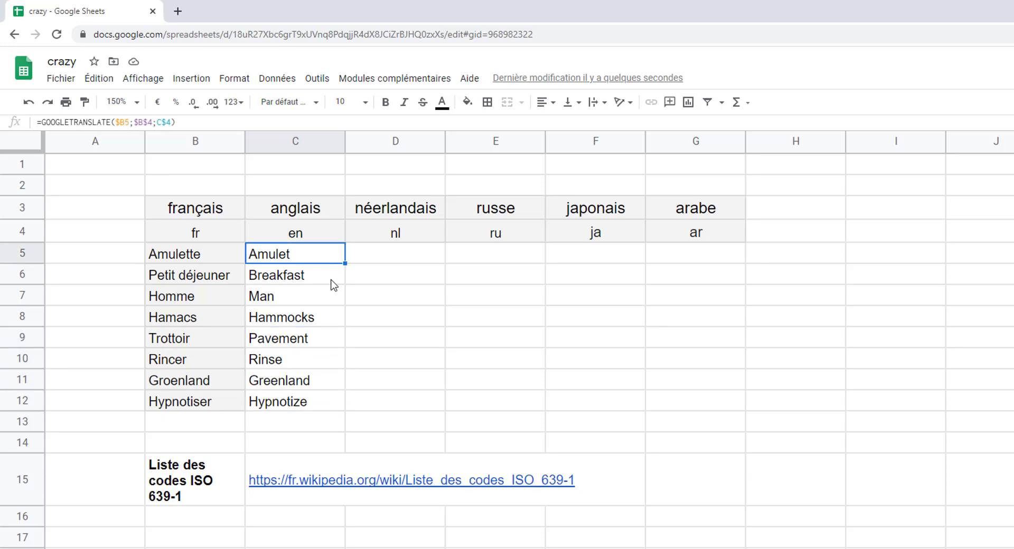
{"action": "left_click", "coordinate": [325, 317]}
{"action": "left_click", "coordinate": [321, 339]}
{"action": "left_click", "coordinate": [322, 359]}
{"action": "left_click", "coordinate": [323, 402]}
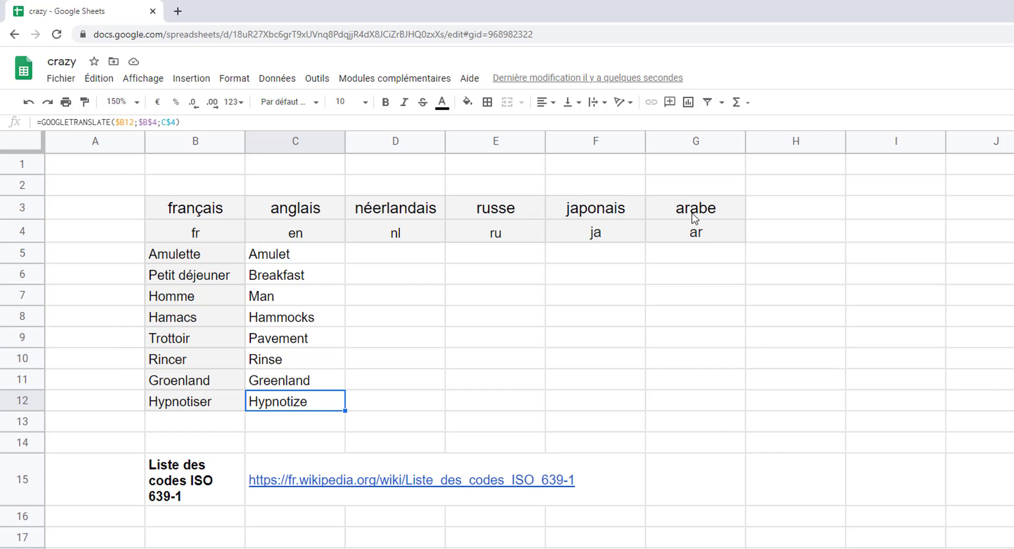
{"action": "left_click", "coordinate": [342, 261]}
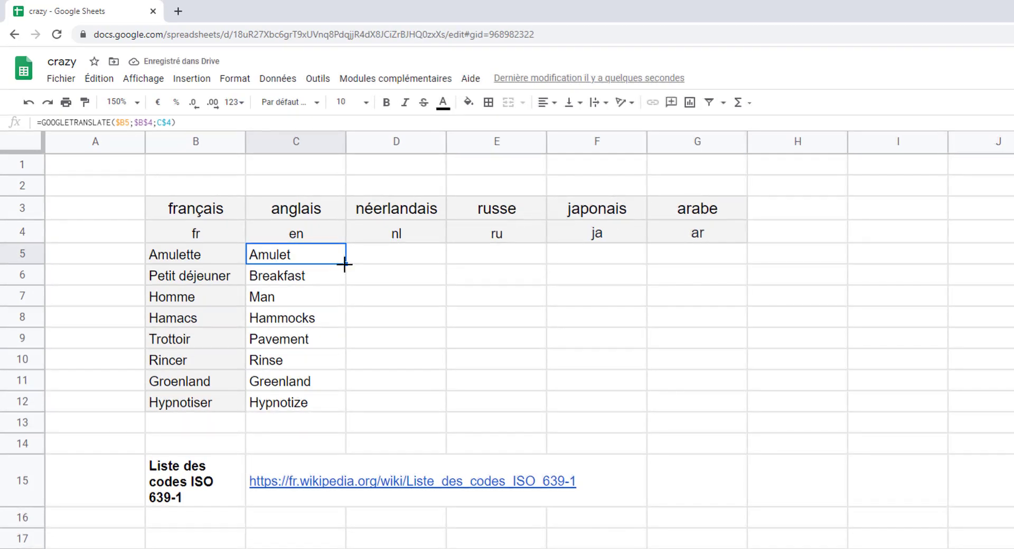
Step: Copy the formula into the Dutch column D and fill it down to row 12
{"action": "left_click_drag", "start_coordinate": [344, 264], "coordinate": [391, 264]}
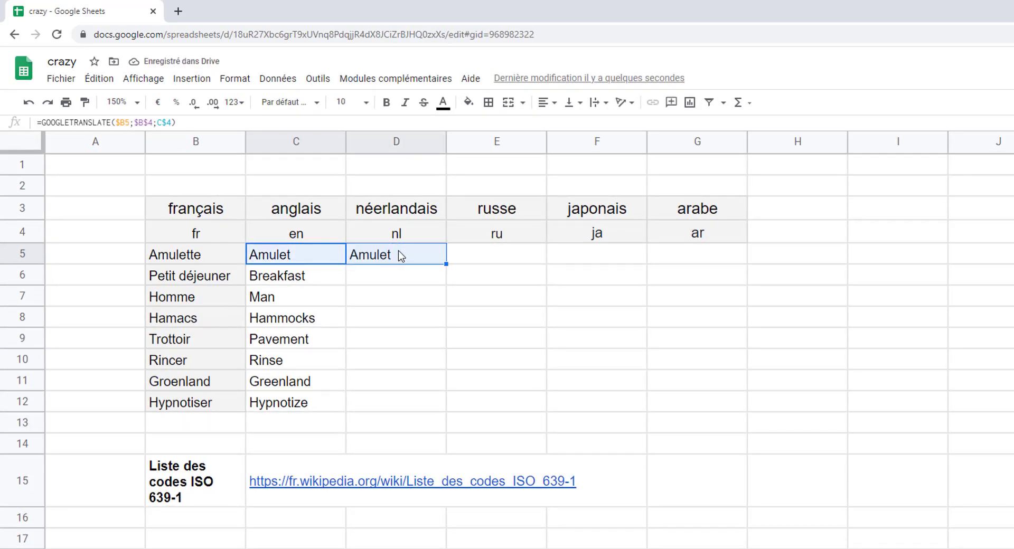
{"action": "left_click", "coordinate": [398, 251]}
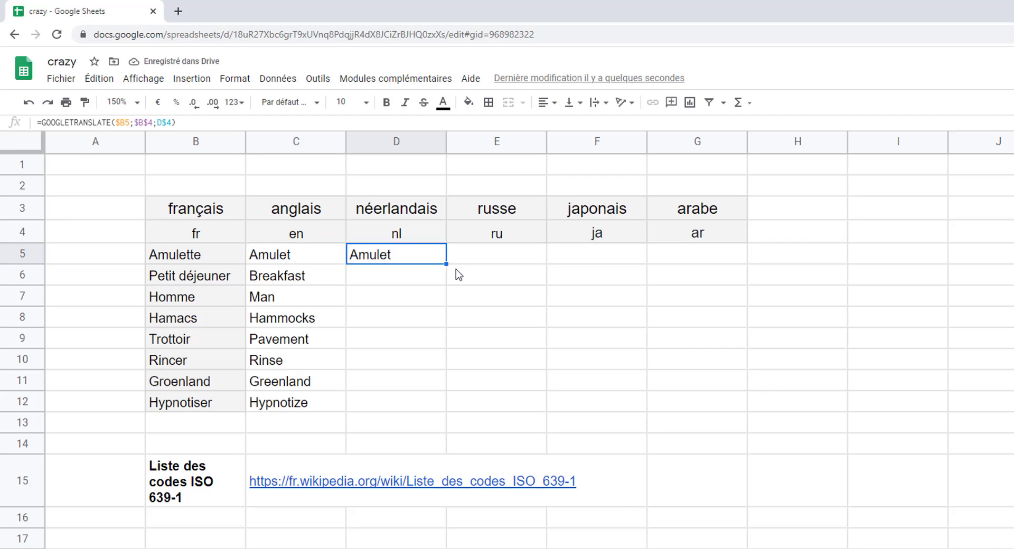
{"action": "left_click_drag", "start_coordinate": [446, 264], "coordinate": [430, 411]}
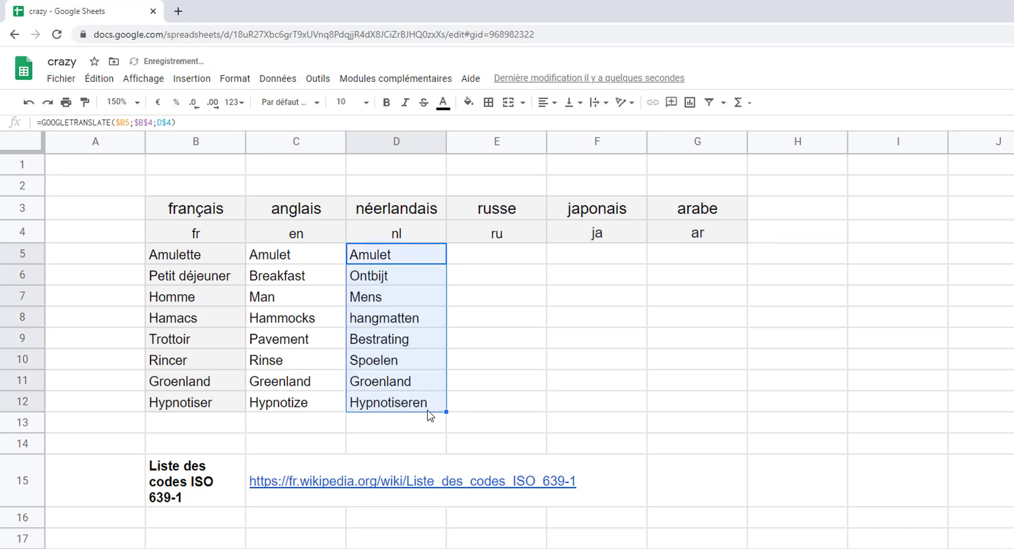
{"action": "left_click", "coordinate": [401, 282]}
{"action": "left_click", "coordinate": [404, 300]}
{"action": "left_click", "coordinate": [410, 319]}
{"action": "left_click", "coordinate": [412, 344]}
{"action": "left_click", "coordinate": [415, 359]}
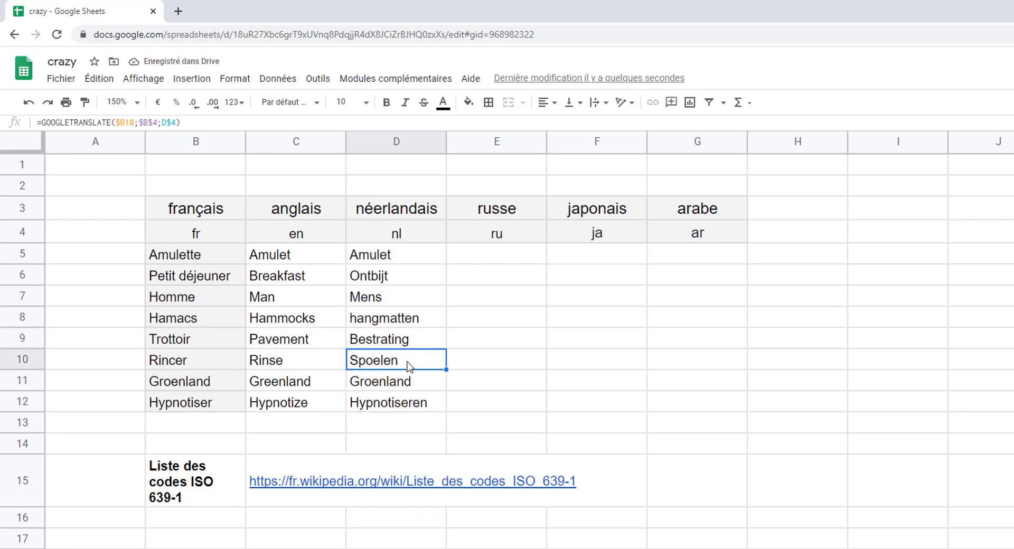
{"action": "left_click", "coordinate": [438, 259]}
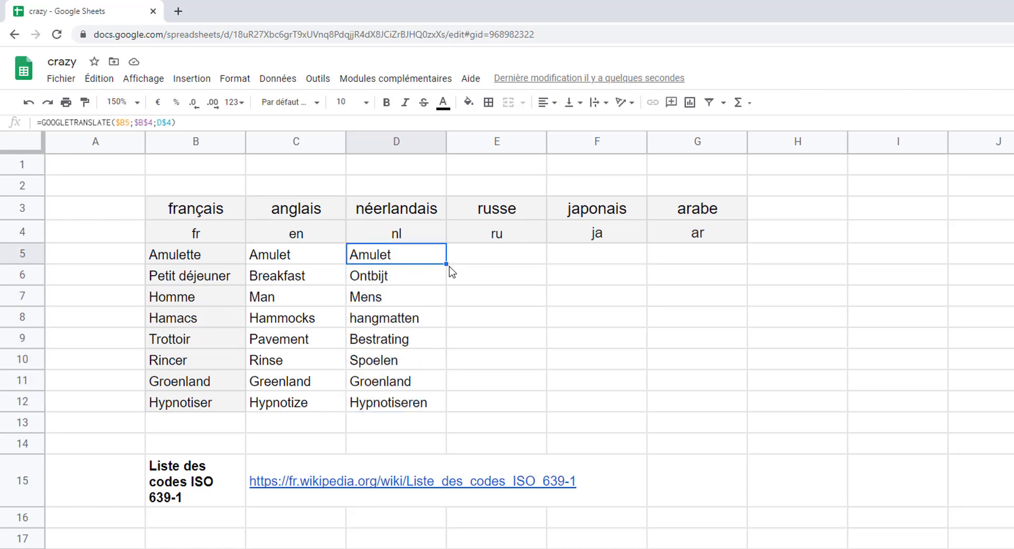
Step: Extend the translations into the Russian, Japanese and Arabic columns down to row 12
{"action": "left_click_drag", "start_coordinate": [446, 264], "coordinate": [729, 265]}
{"action": "left_click", "coordinate": [523, 256]}
{"action": "left_click_drag", "start_coordinate": [747, 263], "coordinate": [738, 405]}
Step: Enter =GOOGLETRANSLATE(B5;B4;C4) in C5 to translate the French sentence into English
{"action": "left_click", "coordinate": [707, 508]}
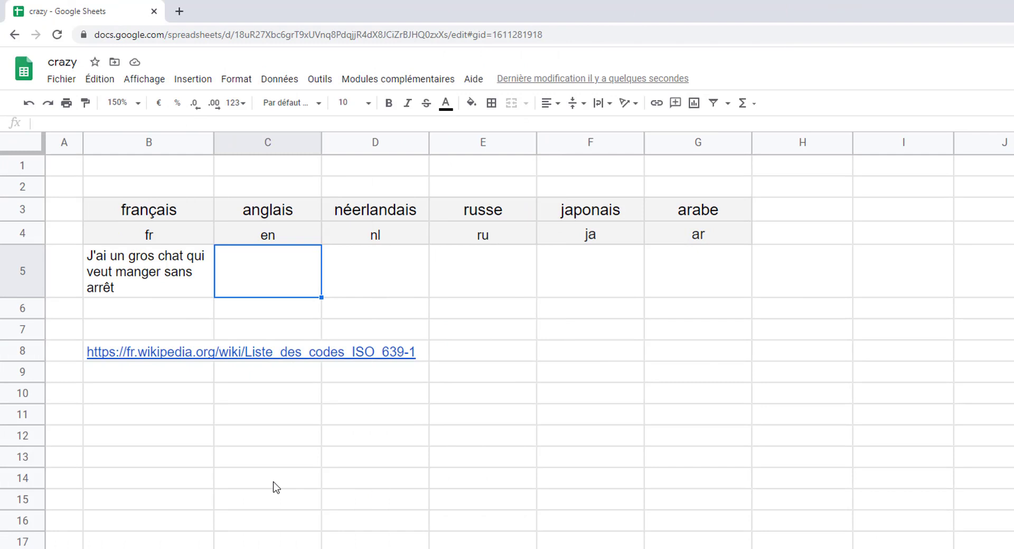
{"action": "left_click", "coordinate": [131, 285]}
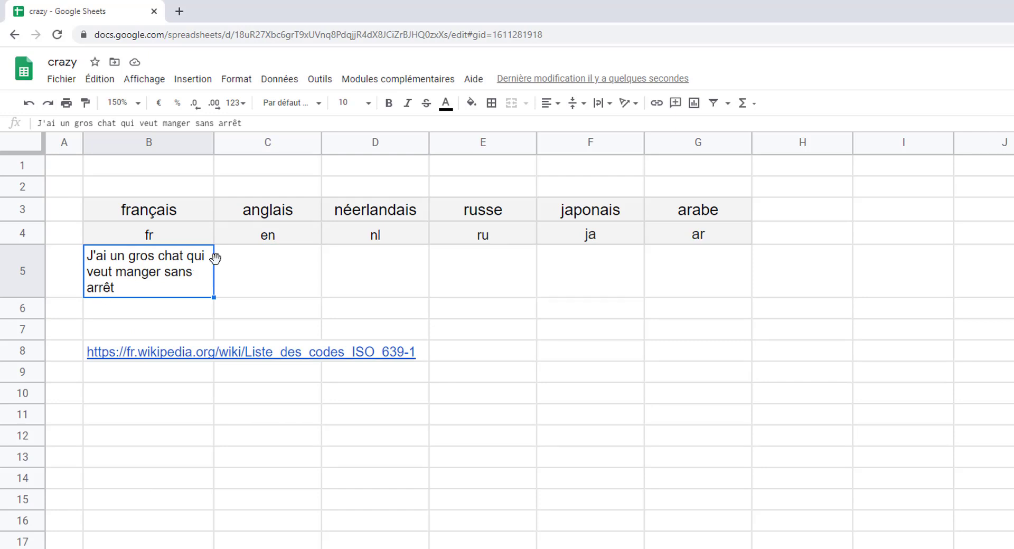
{"action": "left_click", "coordinate": [294, 279]}
{"action": "type", "text": "=goo"}
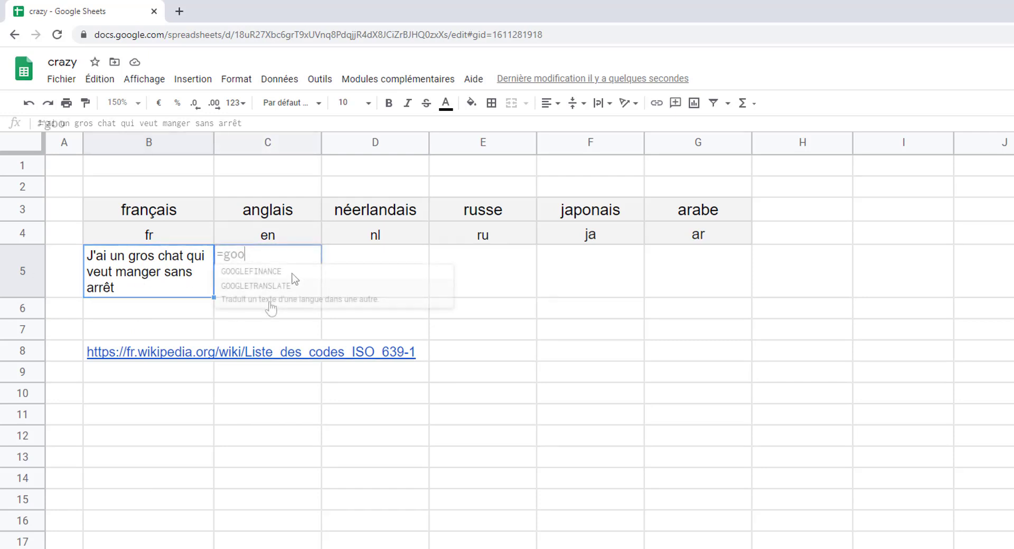
{"action": "left_click", "coordinate": [271, 306]}
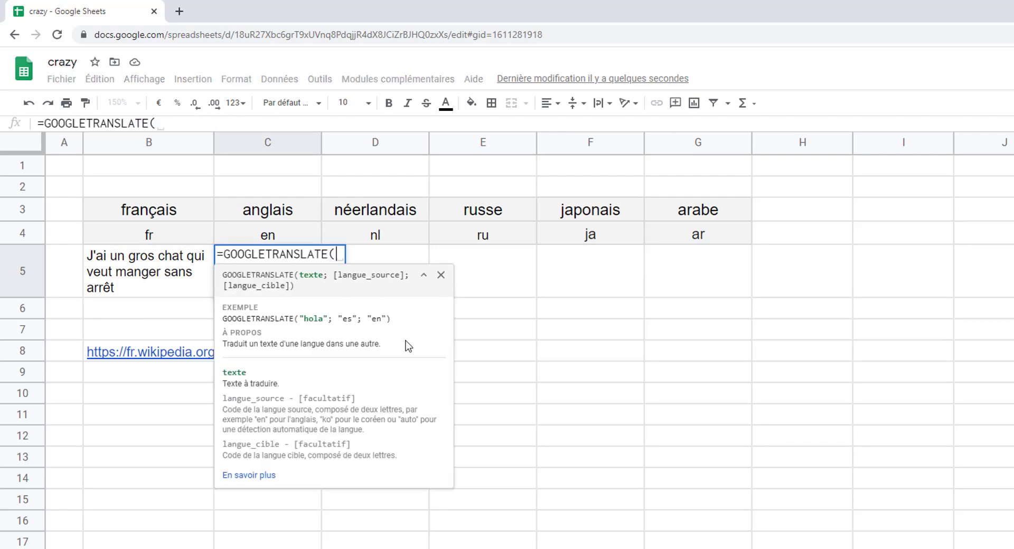
{"action": "left_click", "coordinate": [159, 284]}
{"action": "type", "text": ";"}
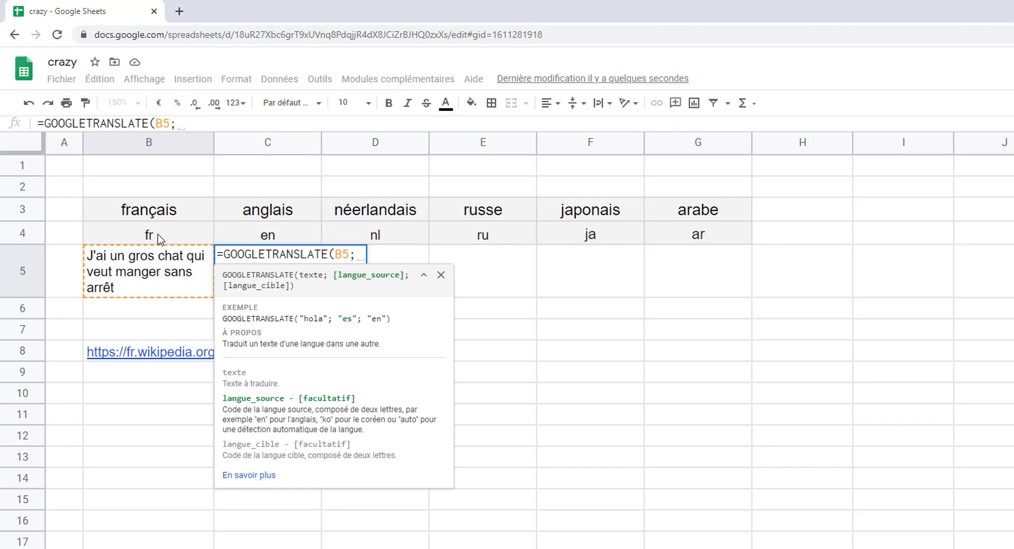
{"action": "left_click", "coordinate": [158, 234]}
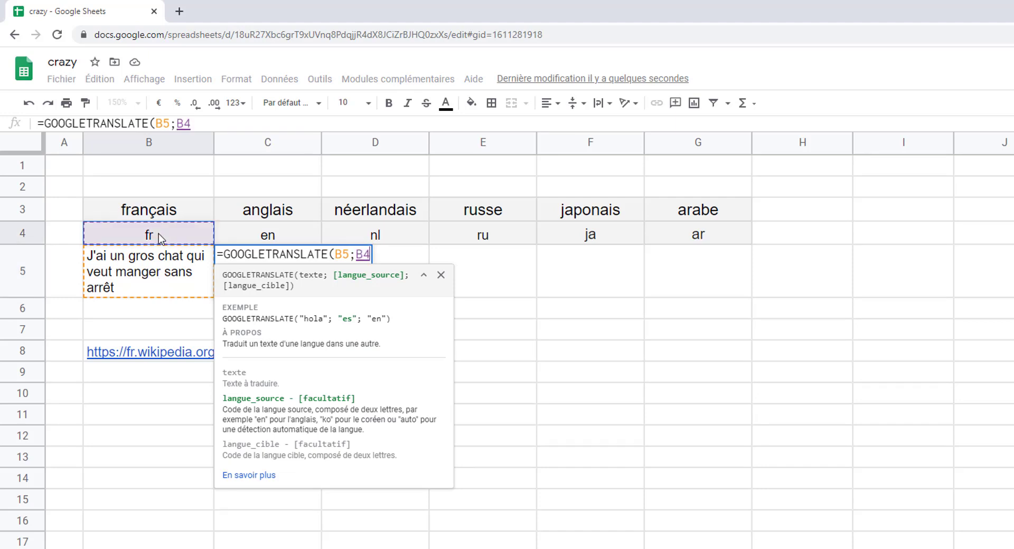
{"action": "type", "text": ";"}
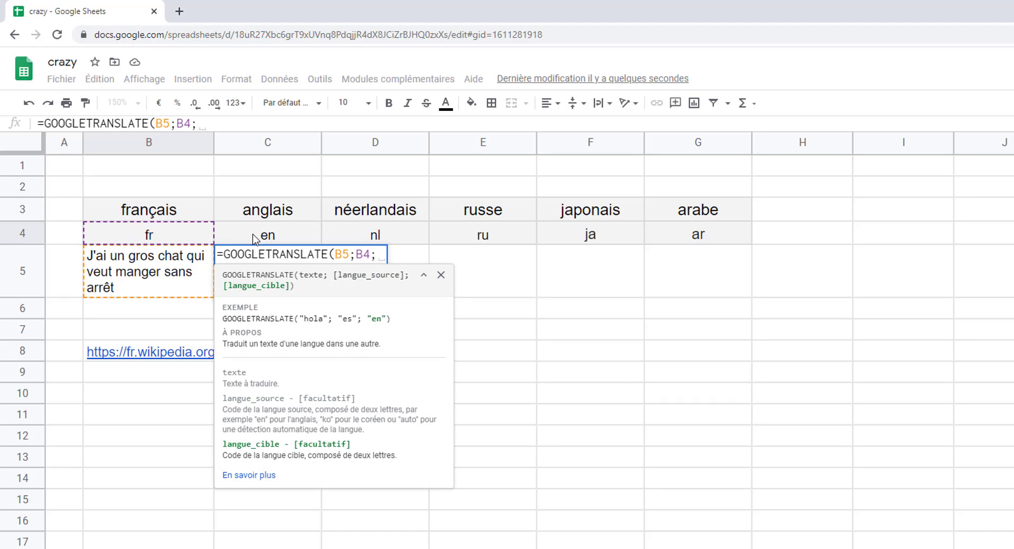
{"action": "left_click", "coordinate": [255, 239]}
{"action": "key", "text": "Return"}
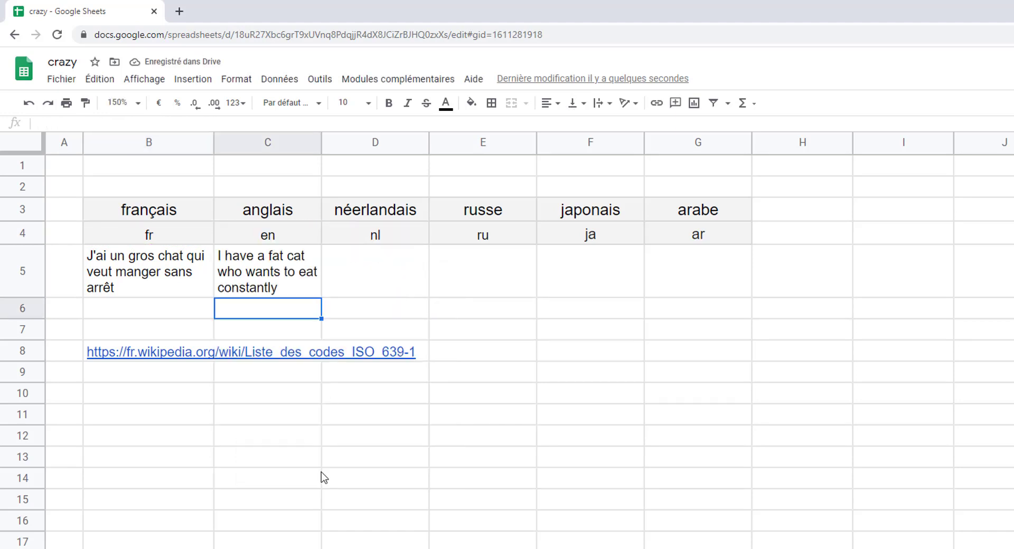
Step: Lock C5's formula as =GOOGLETRANSLATE($B5;$B$4;C$4) and copy it across to G5
{"action": "key", "text": "Up"}
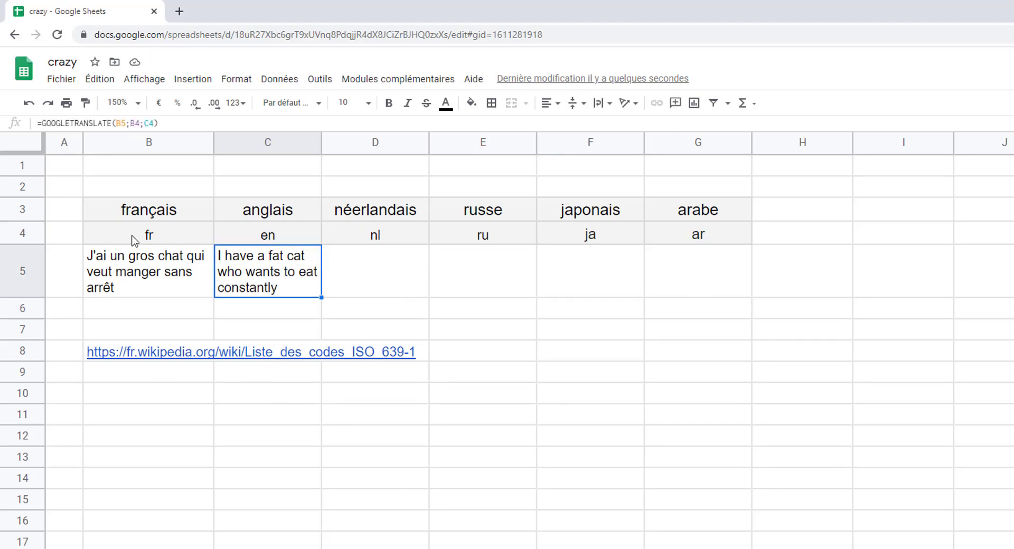
{"action": "left_click", "coordinate": [119, 123]}
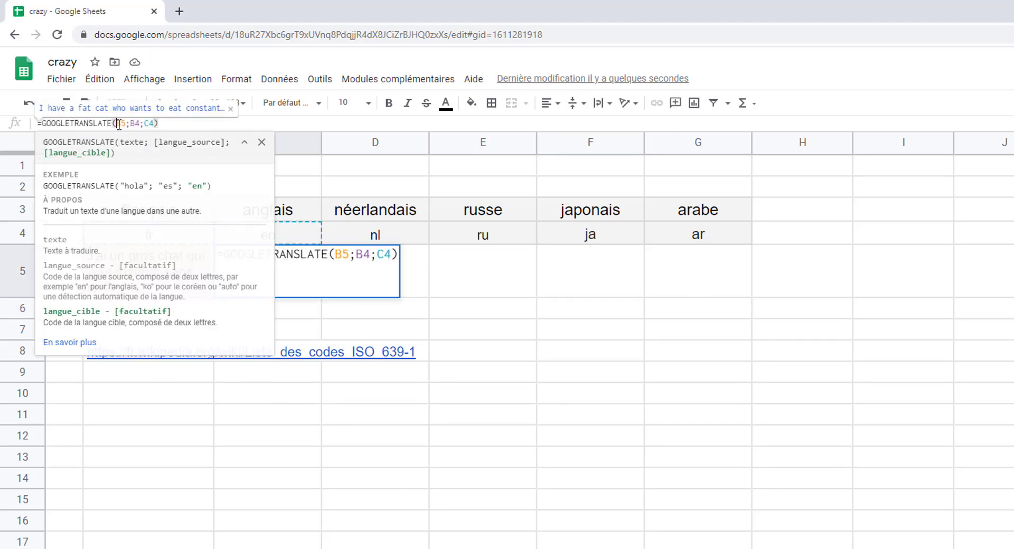
{"action": "type", "text": "$"}
{"action": "key", "text": "Return"}
{"action": "left_click", "coordinate": [143, 123]}
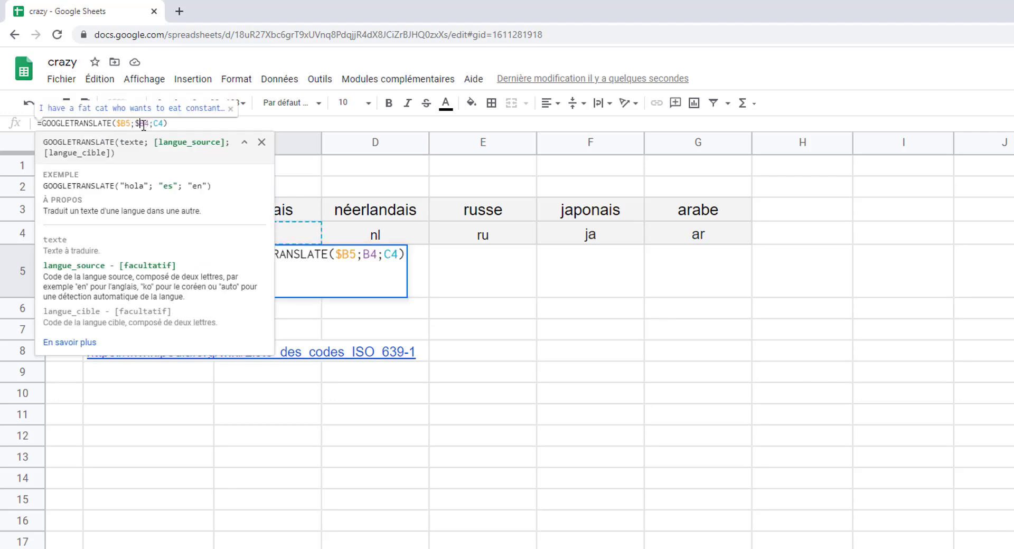
{"action": "type", "text": "$"}
{"action": "left_click", "coordinate": [144, 123]}
{"action": "type", "text": "$"}
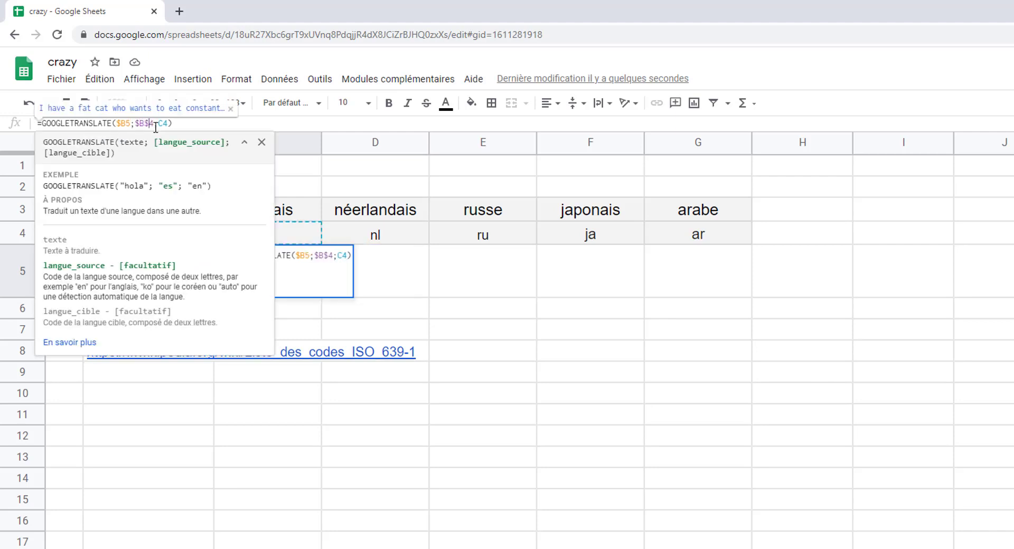
{"action": "left_click", "coordinate": [163, 124]}
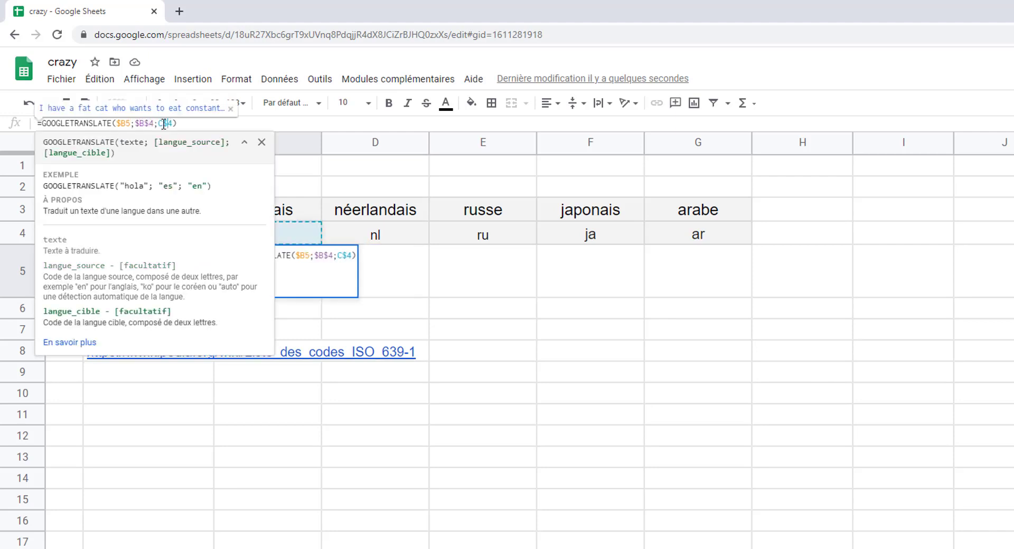
{"action": "type", "text": "$"}
{"action": "key", "text": "Return"}
{"action": "left_click", "coordinate": [313, 297]}
{"action": "left_click_drag", "start_coordinate": [320, 298], "coordinate": [700, 296]}
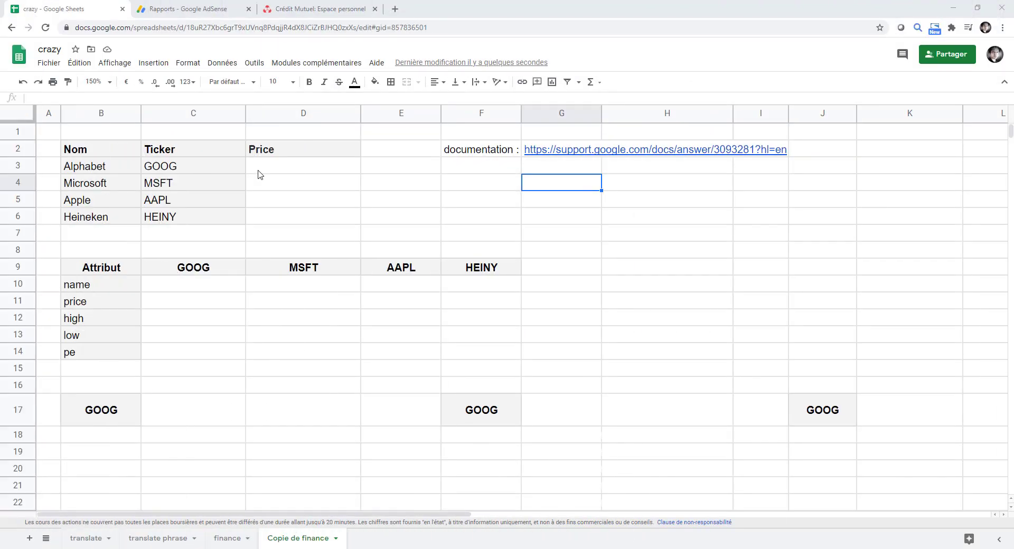
Step: Review the company names Alphabet to Heineken and their tickers GOOG to HEINY
{"action": "left_click", "coordinate": [354, 167]}
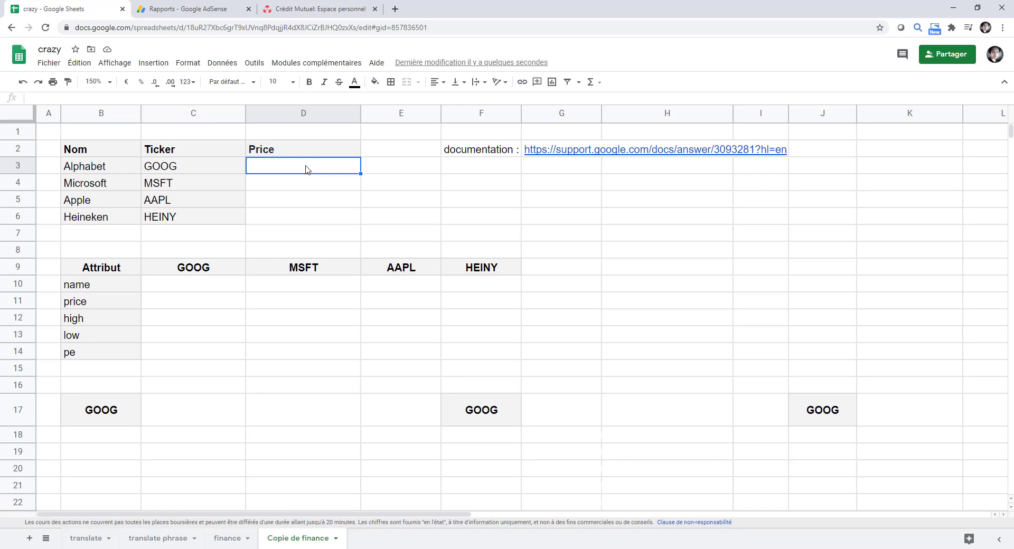
{"action": "left_click", "coordinate": [119, 171]}
{"action": "left_click", "coordinate": [115, 183]}
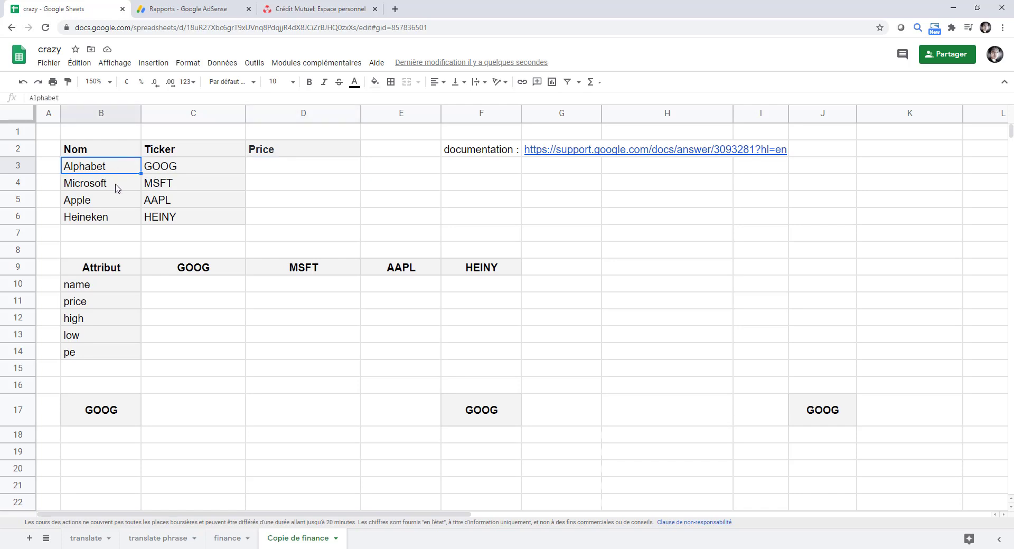
{"action": "left_click", "coordinate": [113, 201]}
{"action": "left_click_drag", "start_coordinate": [108, 169], "coordinate": [109, 206]}
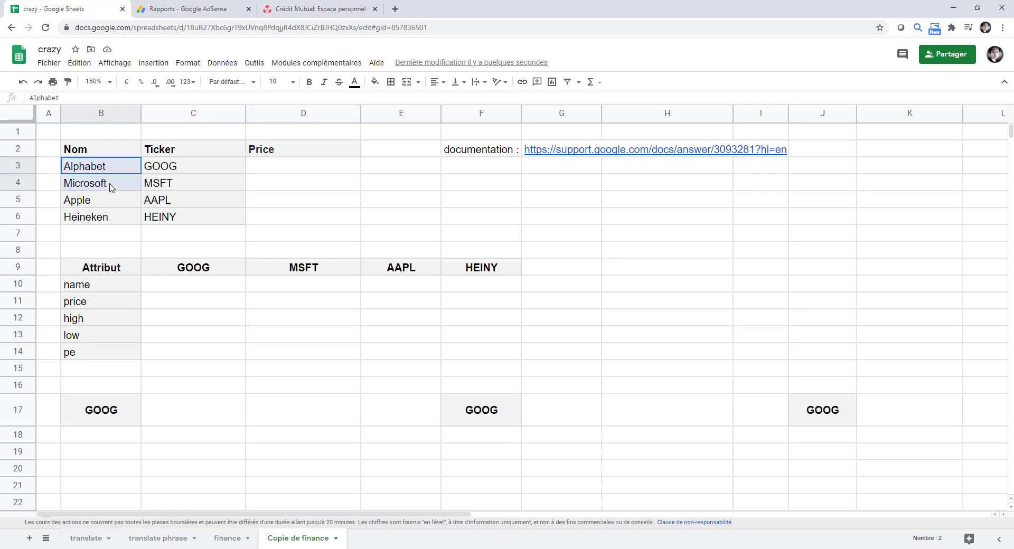
{"action": "left_click", "coordinate": [107, 218]}
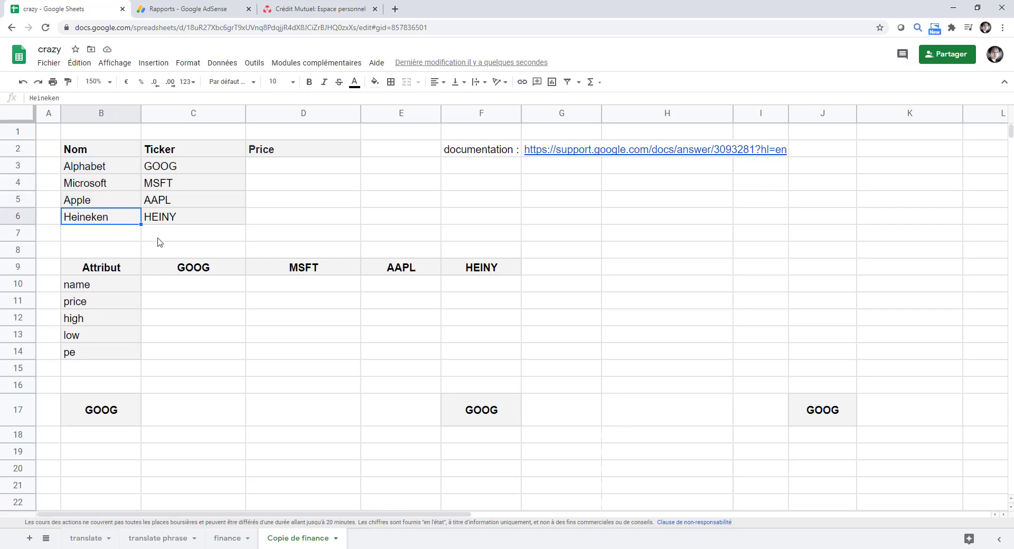
{"action": "left_click", "coordinate": [194, 153]}
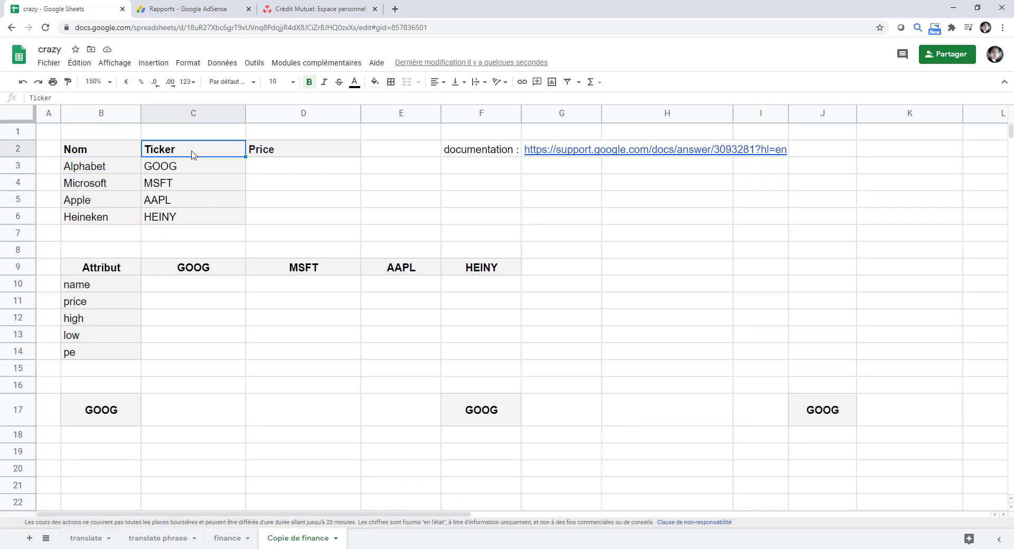
{"action": "left_click", "coordinate": [189, 166]}
{"action": "left_click", "coordinate": [188, 184]}
{"action": "left_click", "coordinate": [186, 199]}
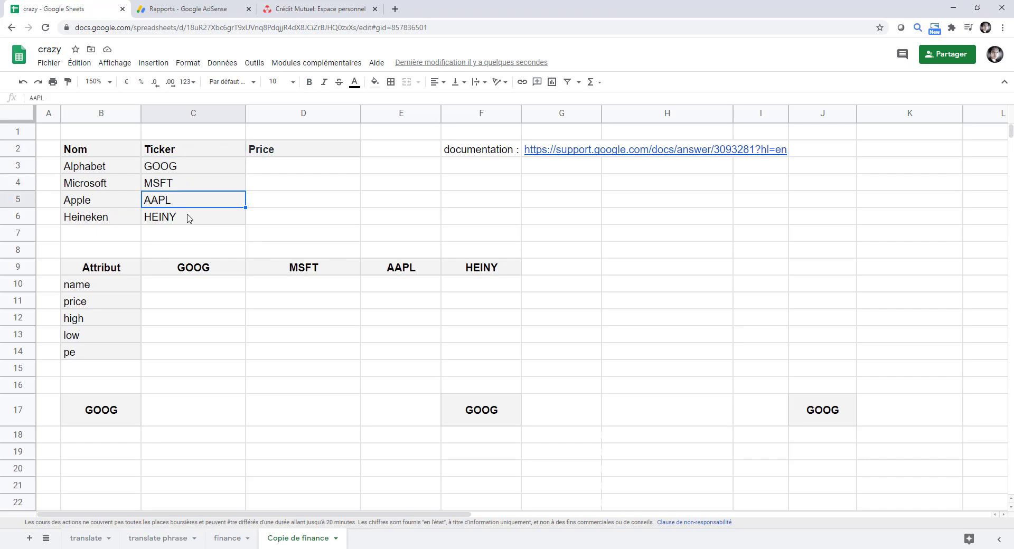
{"action": "left_click", "coordinate": [189, 218]}
Step: Look up PepsiCo's PEP quote on Yahoo Finance, then close that tab
{"action": "left_click", "coordinate": [150, 8]}
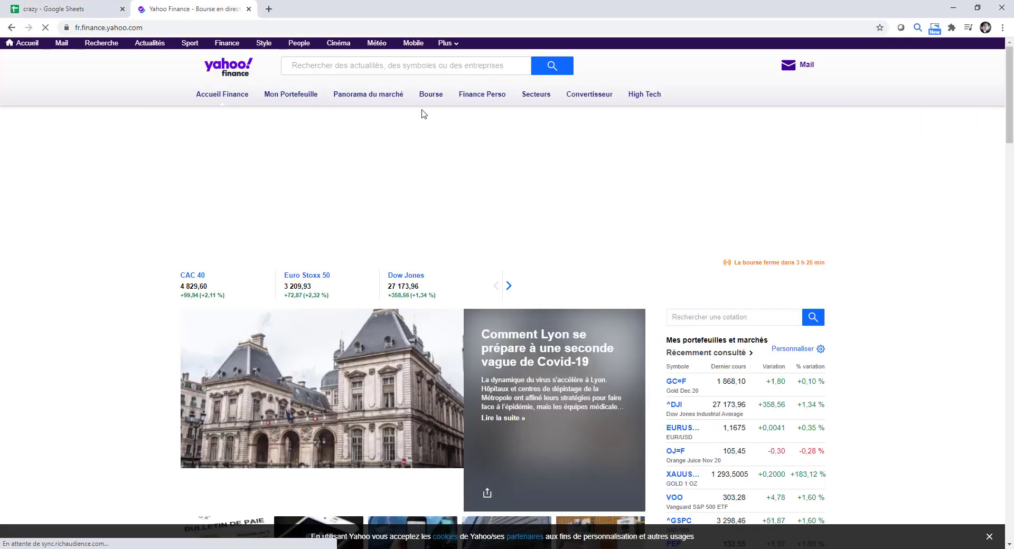
{"action": "scroll", "coordinate": [342, 174], "scroll_direction": "down", "scroll_amount": 3}
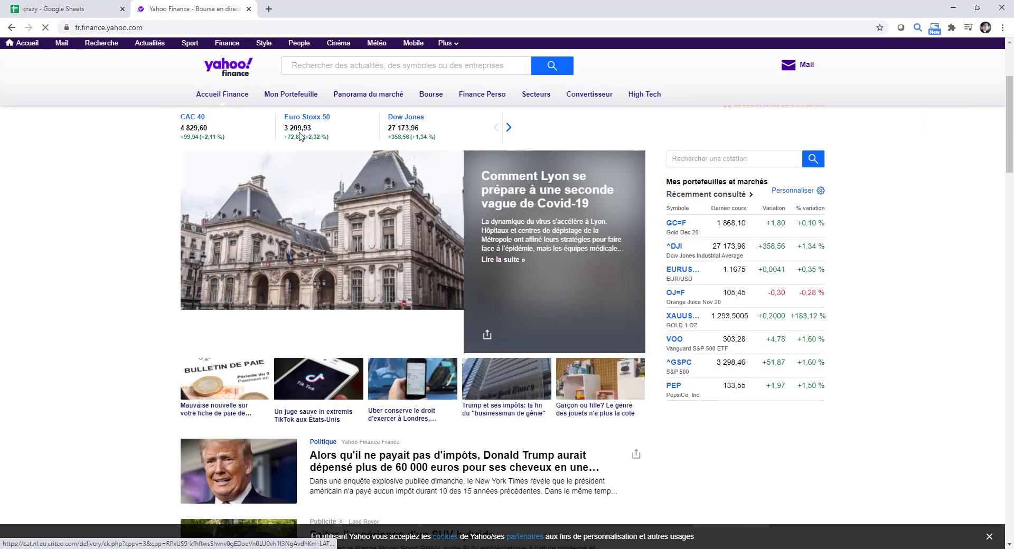
{"action": "left_click", "coordinate": [674, 386]}
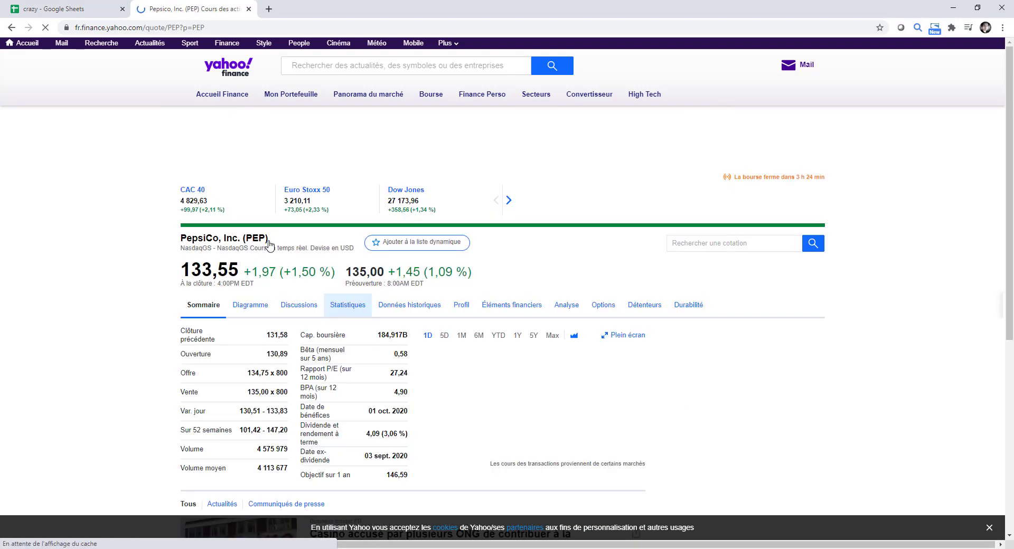
{"action": "key", "text": "ctrl+w"}
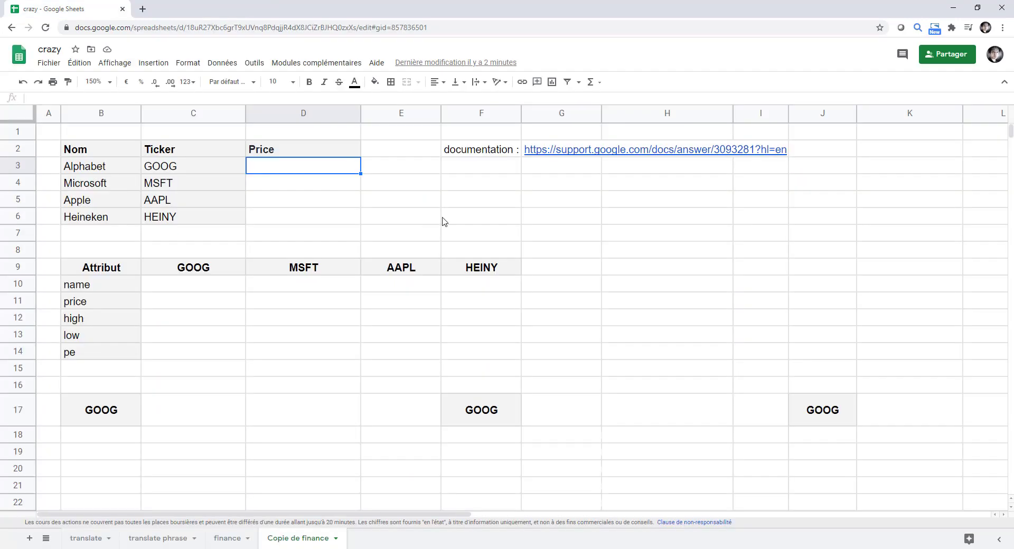
Step: Enter =GOOGLEFINANCE(C3;D2) in D3 to get GOOG's current price
{"action": "type", "text": "=GOOGLEFINANCE("}
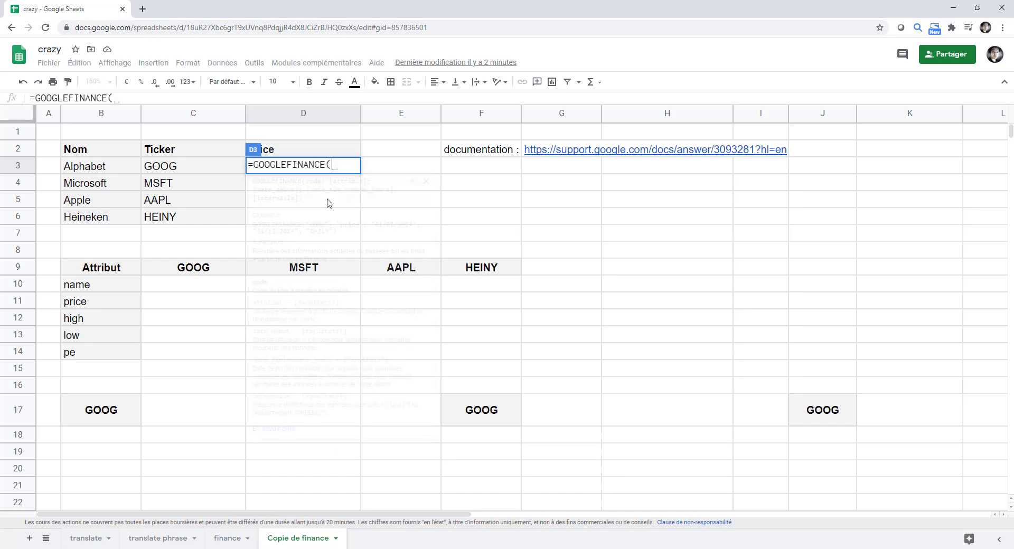
{"action": "left_click", "coordinate": [184, 169]}
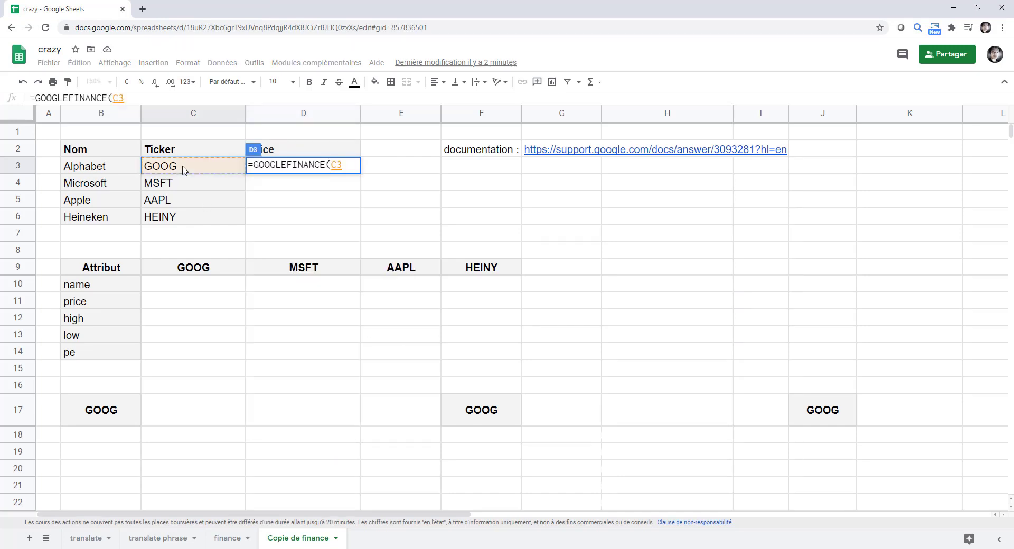
{"action": "type", "text": ";"}
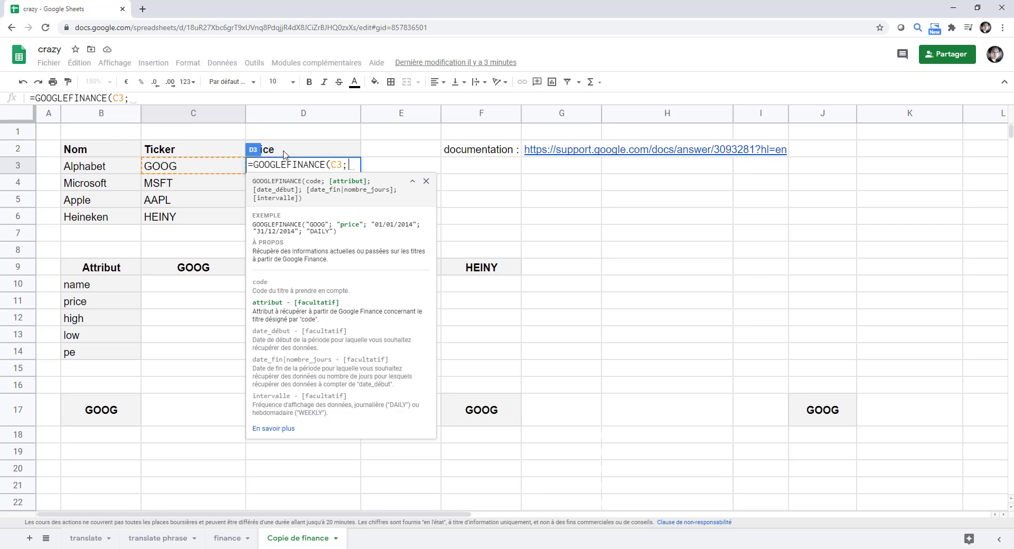
{"action": "left_click", "coordinate": [284, 150]}
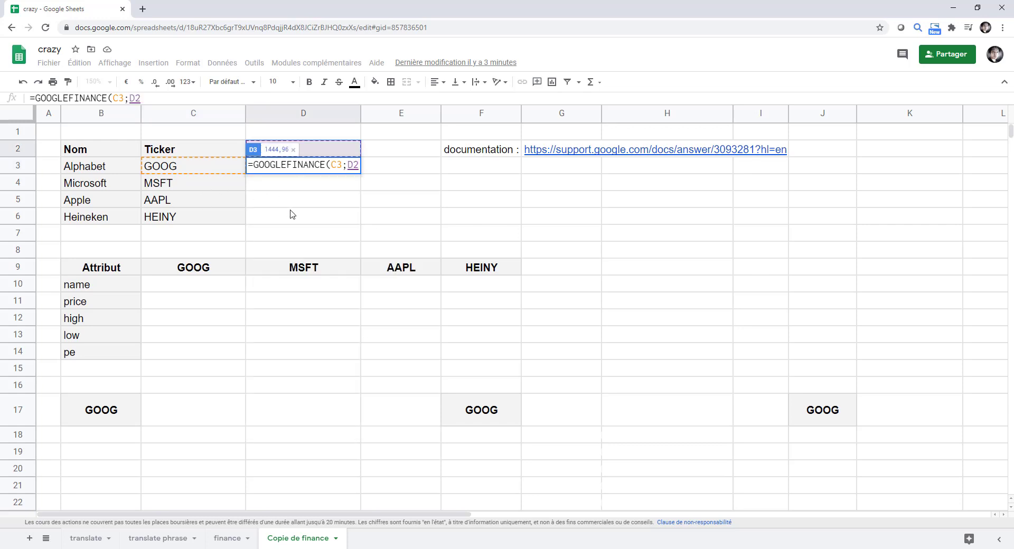
{"action": "type", "text": ")"}
{"action": "key", "text": "Return"}
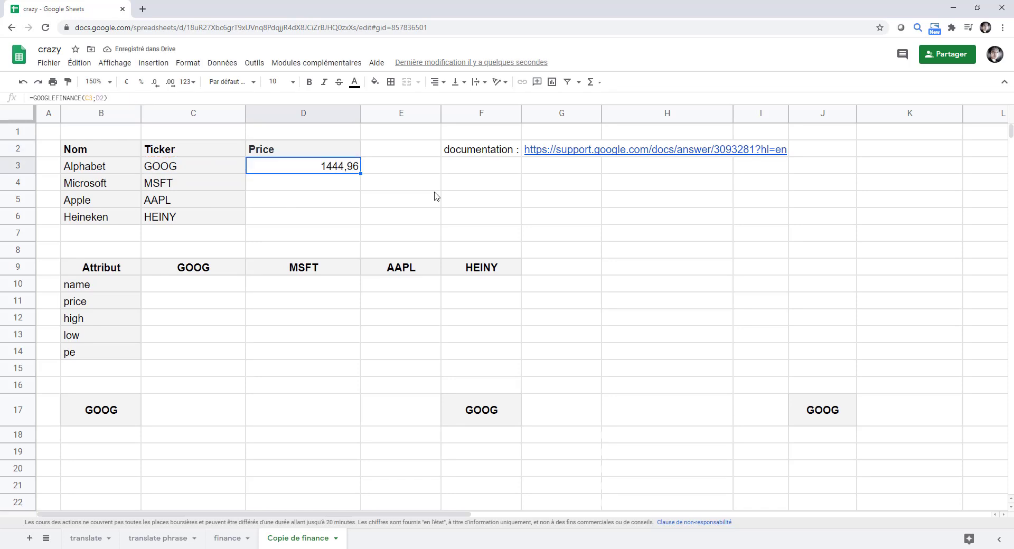
Step: Lock the header as $D$2 and fill the price formula down to D6
{"action": "left_click", "coordinate": [100, 98]}
{"action": "type", "text": "$"}
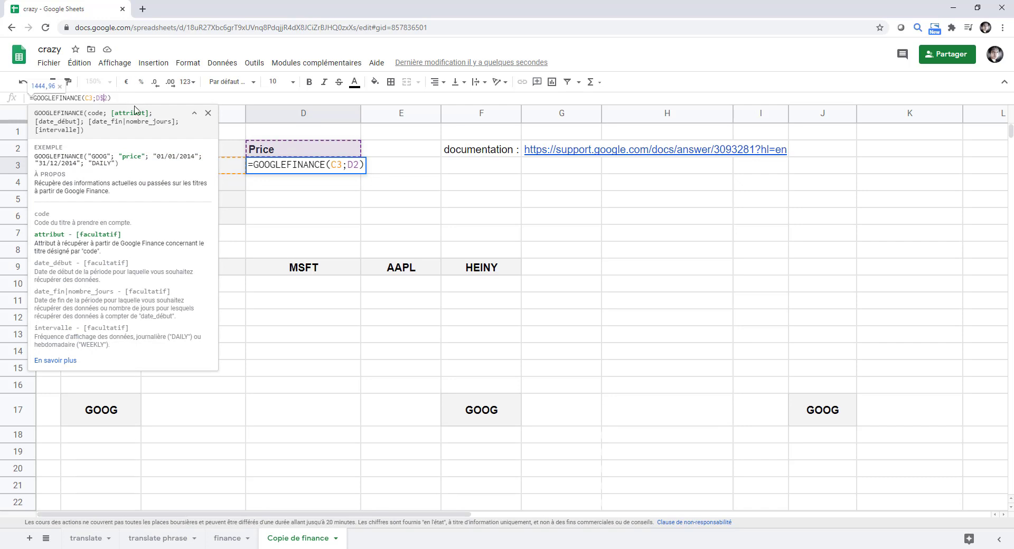
{"action": "key", "text": "Left"}
{"action": "key", "text": "Left"}
{"action": "type", "text": "$"}
{"action": "key", "text": "Return"}
{"action": "mouse_move", "coordinate": [360, 173]}
{"action": "left_mouse_down"}
{"action": "mouse_move", "coordinate": [463, 240]}
{"action": "mouse_move", "coordinate": [463, 216]}
{"action": "left_mouse_up"}
{"action": "left_click", "coordinate": [464, 216]}
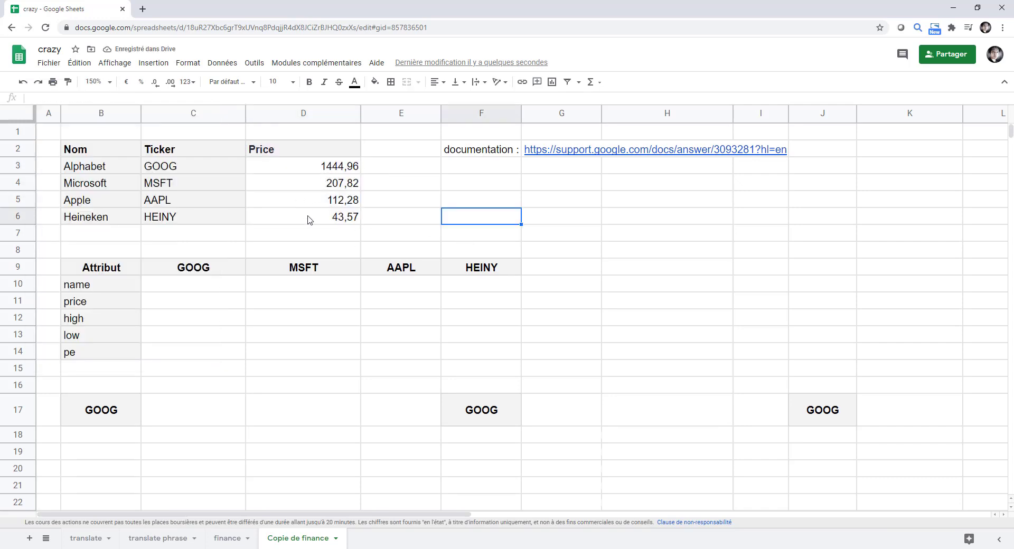
{"action": "left_click", "coordinate": [619, 272]}
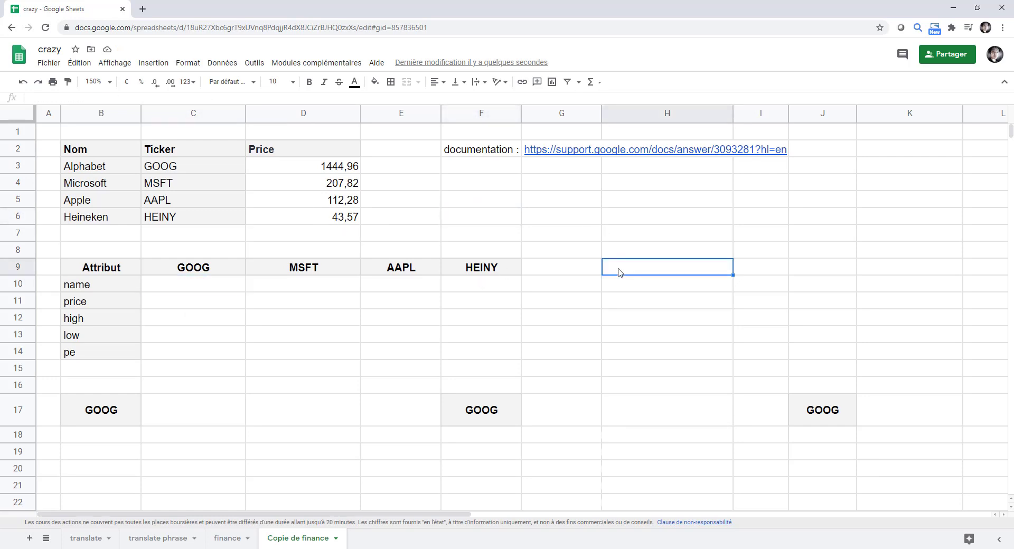
Step: Open the GOOGLEFINANCE help page from F2 and scroll down to its attribute list
{"action": "left_click", "coordinate": [194, 290]}
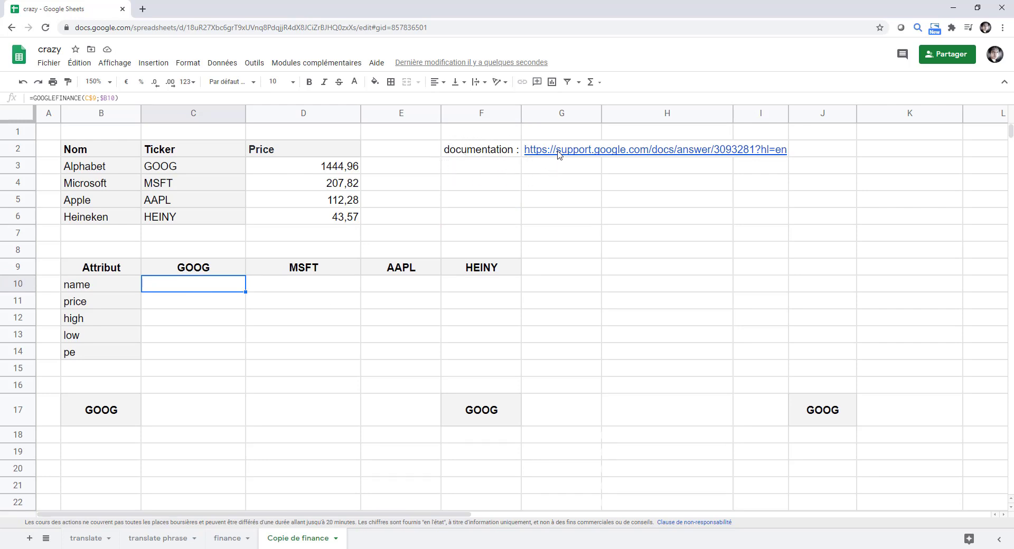
{"action": "left_click", "coordinate": [581, 169]}
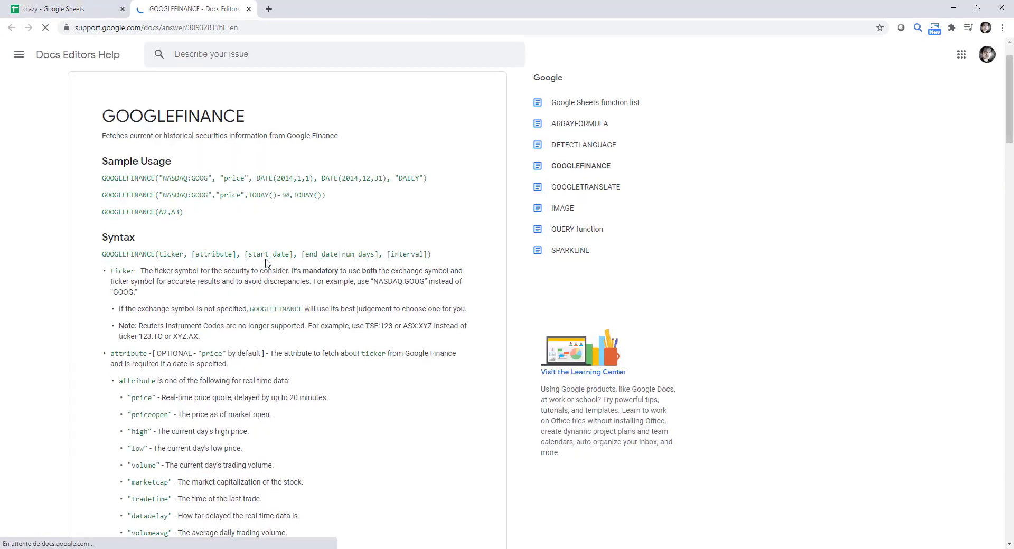
{"action": "scroll", "coordinate": [267, 263], "scroll_direction": "down", "scroll_amount": 2}
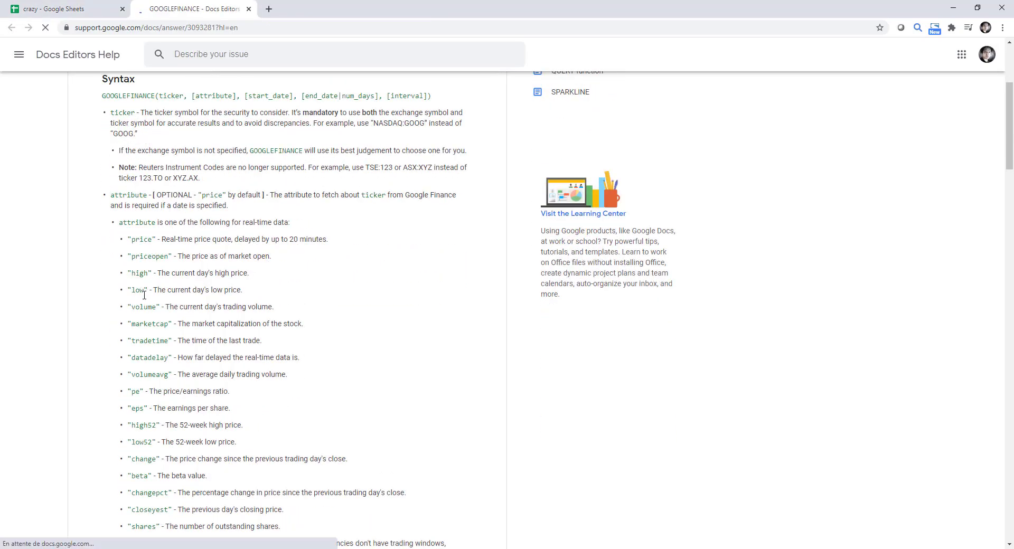
{"action": "scroll", "coordinate": [176, 289], "scroll_direction": "down", "scroll_amount": 1}
{"action": "scroll", "coordinate": [206, 264], "scroll_direction": "down", "scroll_amount": 2}
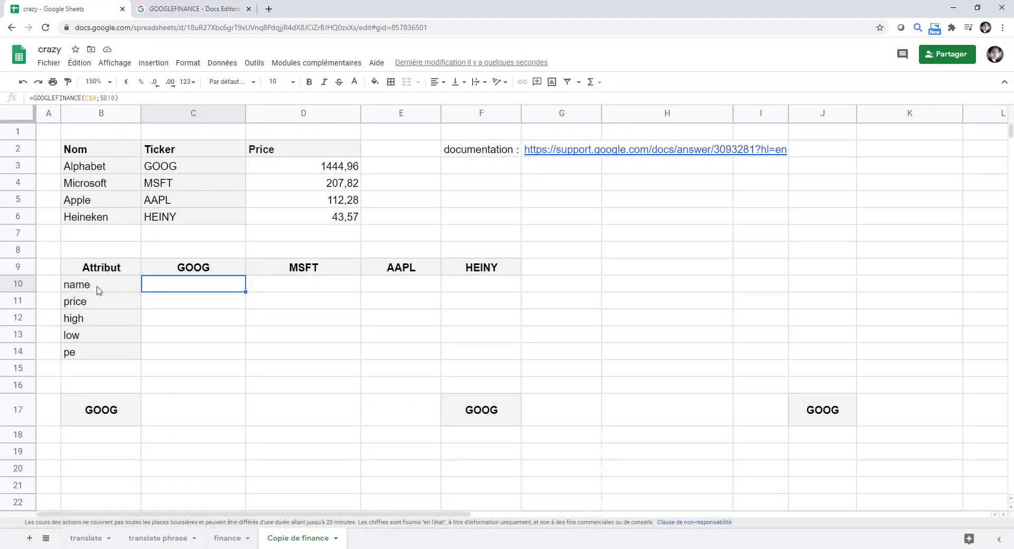
Step: Review the attribute labels name, price, high, low and pe
{"action": "left_click_drag", "start_coordinate": [98, 288], "coordinate": [113, 351]}
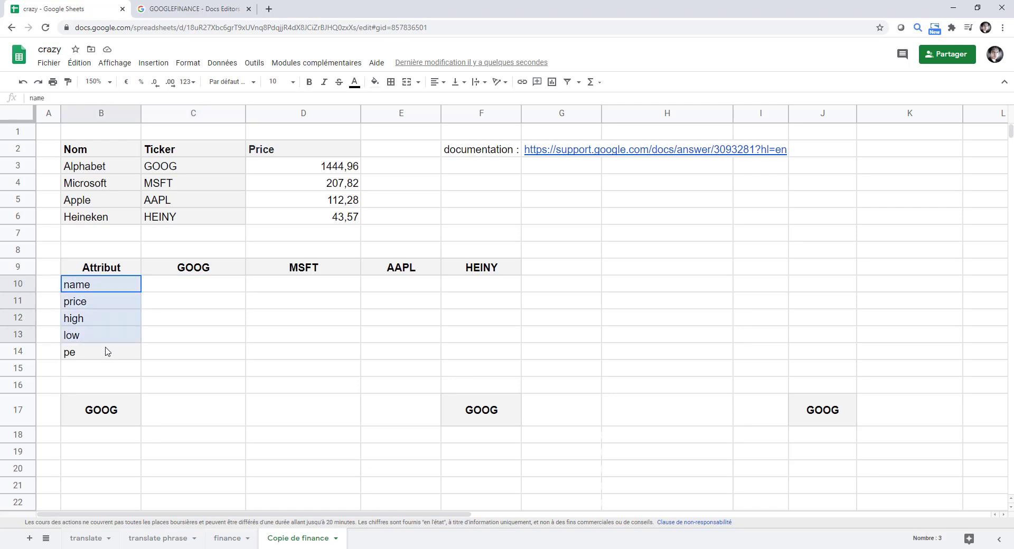
{"action": "left_click", "coordinate": [116, 288]}
{"action": "left_click", "coordinate": [110, 308]}
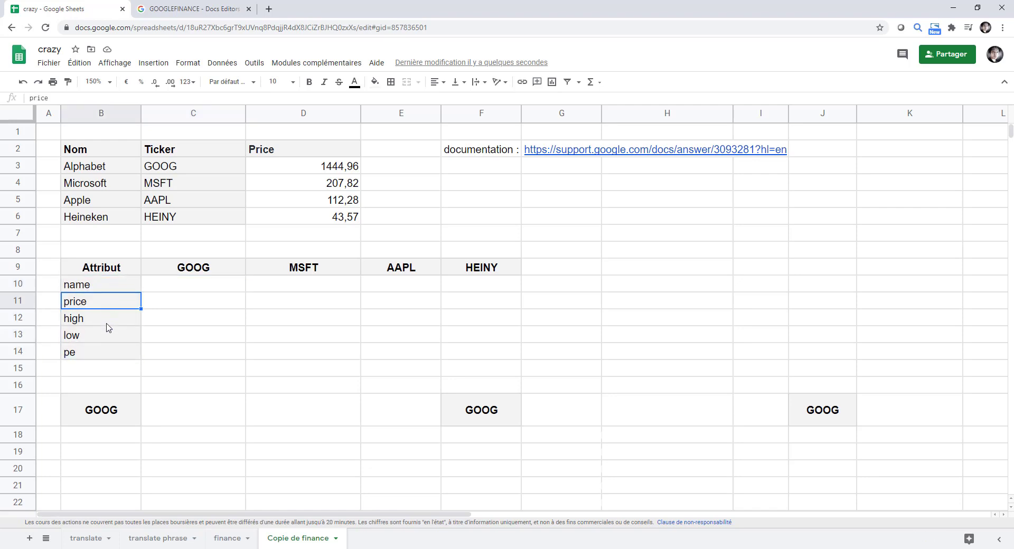
{"action": "left_click", "coordinate": [109, 326]}
{"action": "left_click", "coordinate": [106, 337]}
{"action": "left_click", "coordinate": [112, 358]}
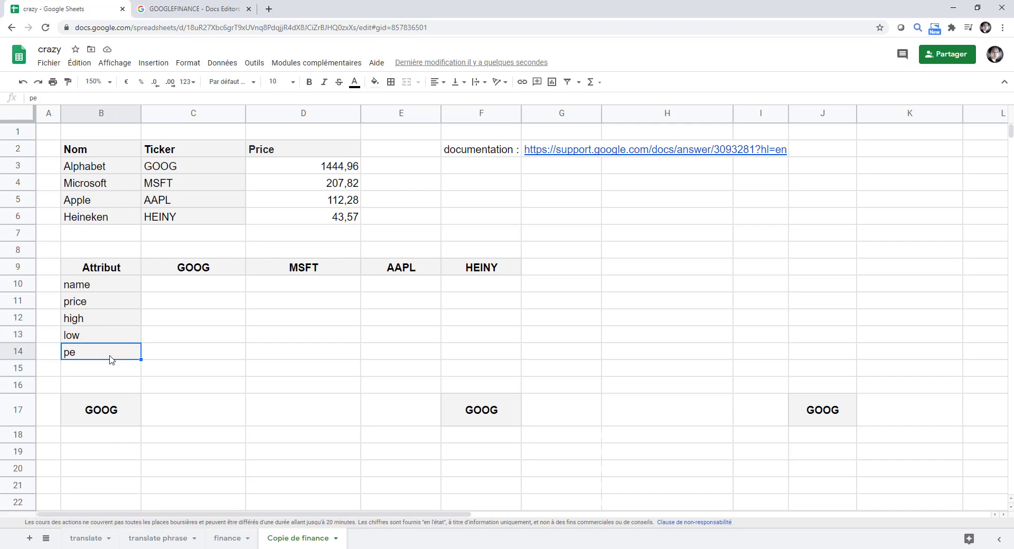
Step: Enter a GOOGLEFINANCE formula in C10 using the GOOG header and name label, returning Alphabet Inc Class C
{"action": "left_click", "coordinate": [197, 285]}
{"action": "type", "text": "="}
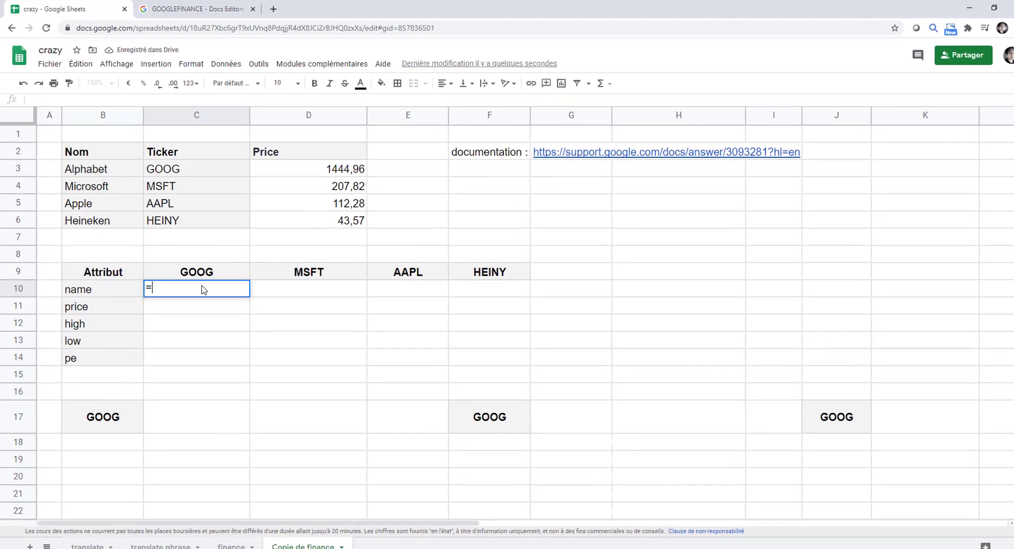
{"action": "type", "text": "GOOGLEFINANCE("}
{"action": "left_click", "coordinate": [213, 297]}
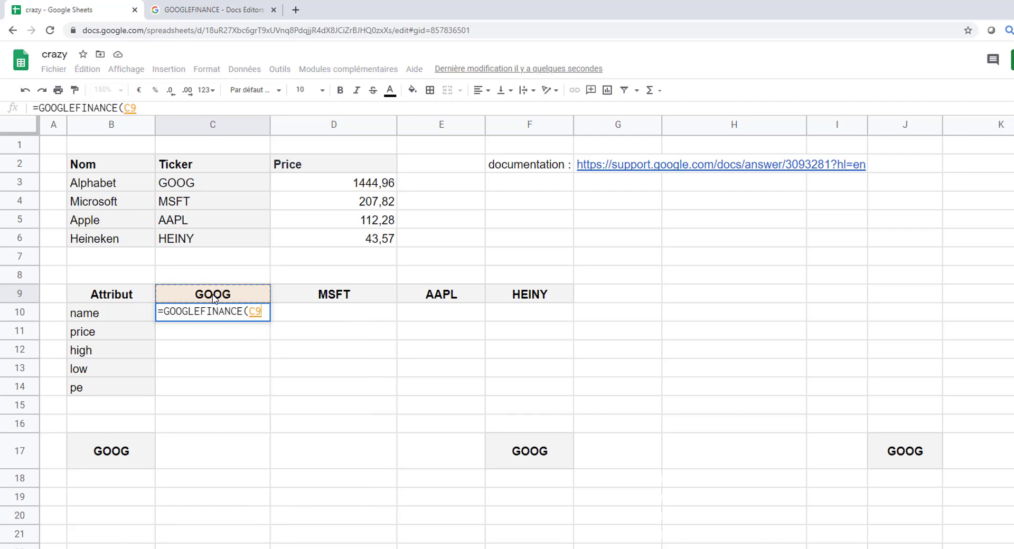
{"action": "type", "text": ";"}
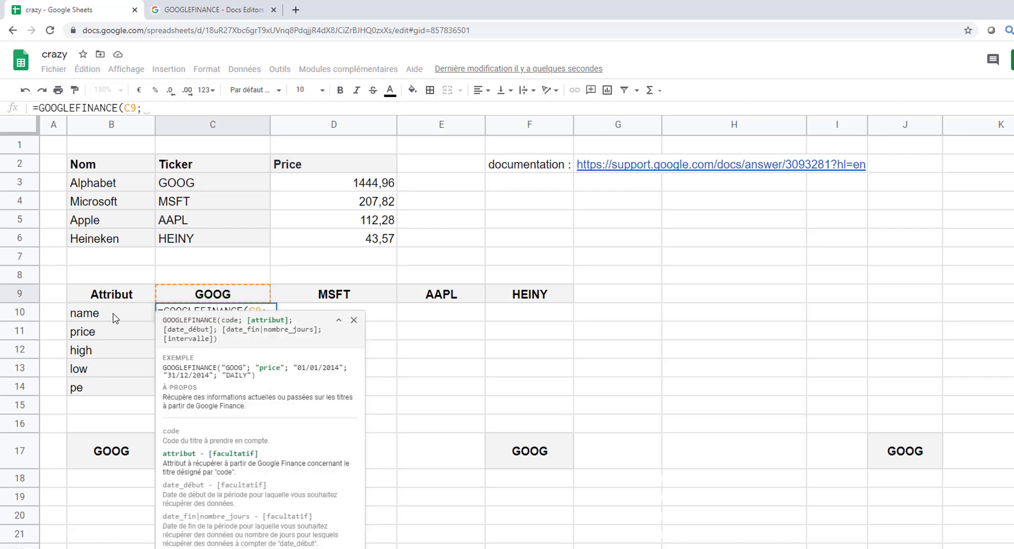
{"action": "left_click", "coordinate": [115, 318]}
{"action": "type", "text": ")"}
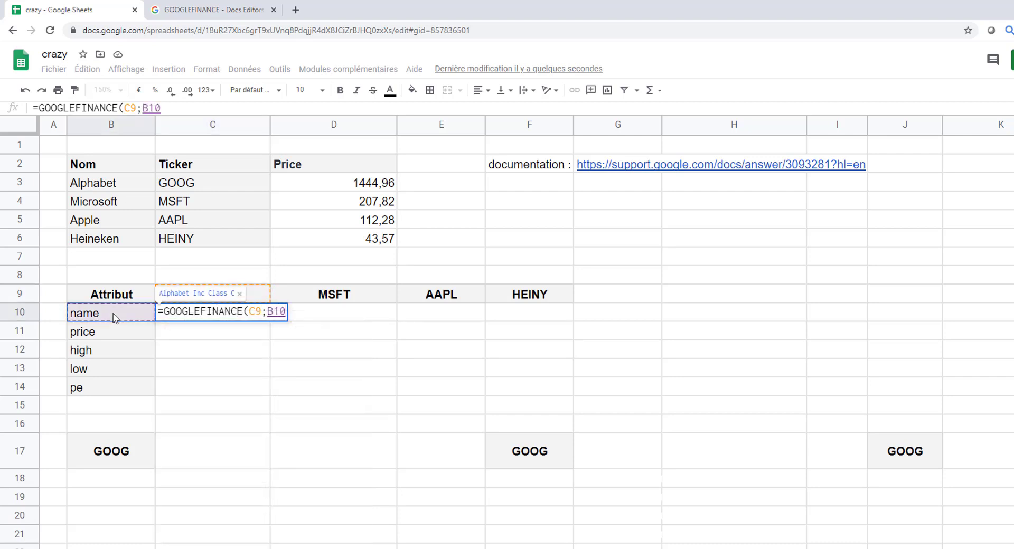
{"action": "key", "text": "Return"}
{"action": "left_click", "coordinate": [248, 297]}
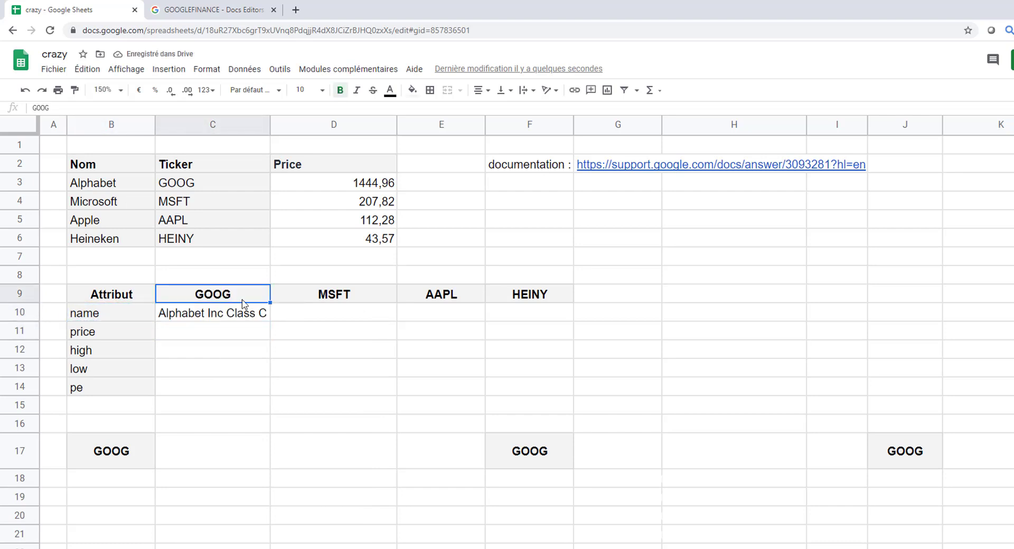
{"action": "left_click", "coordinate": [174, 318]}
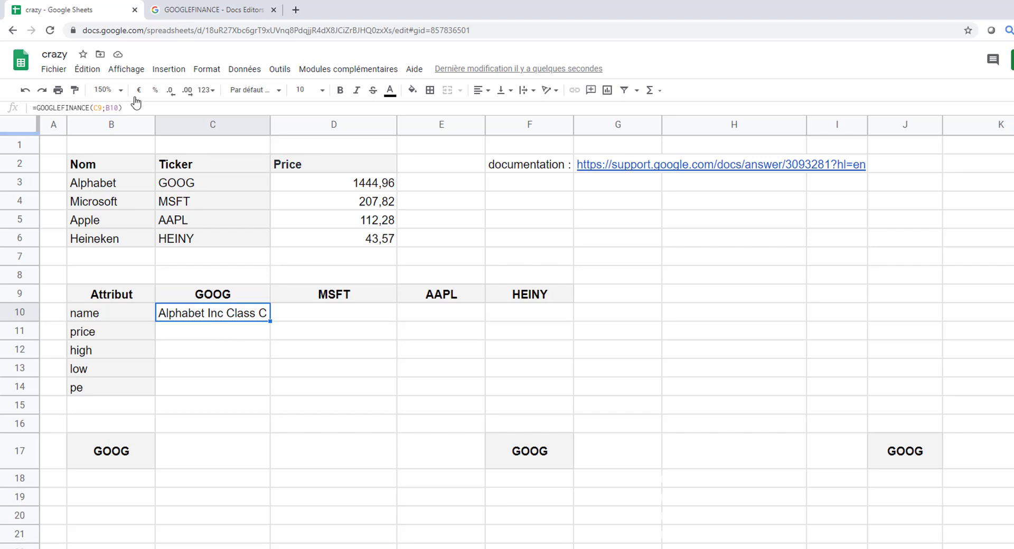
Step: Lock it as =GOOGLEFINANCE(C$9;$B10), fill down to C14 and across to the HEINY column
{"action": "left_click", "coordinate": [97, 105]}
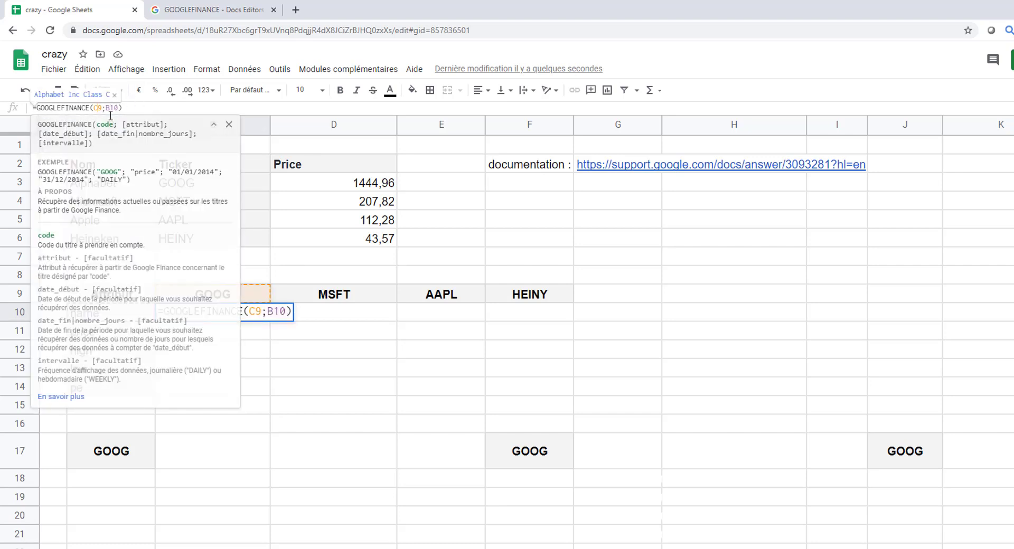
{"action": "type", "text": "$"}
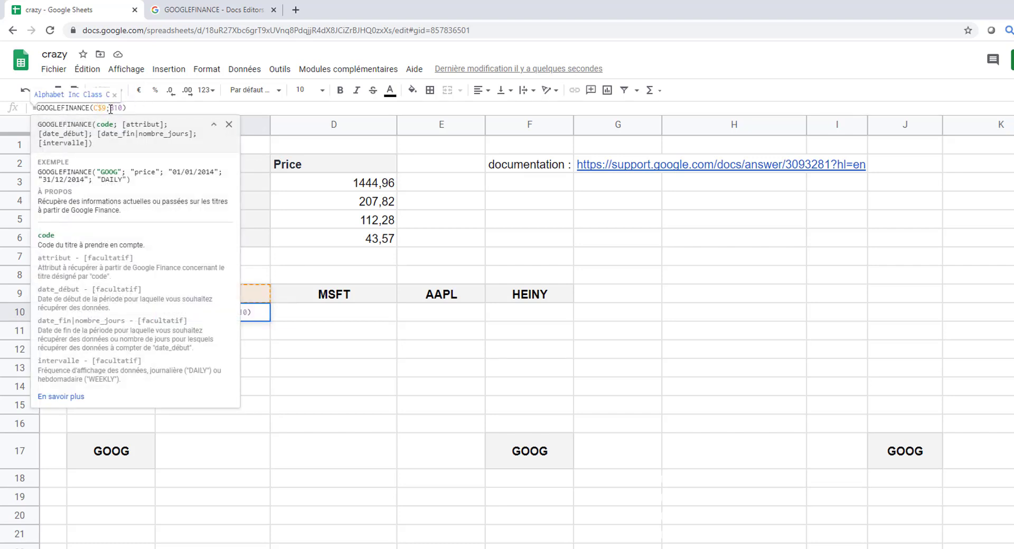
{"action": "left_click", "coordinate": [118, 107]}
{"action": "type", "text": "$"}
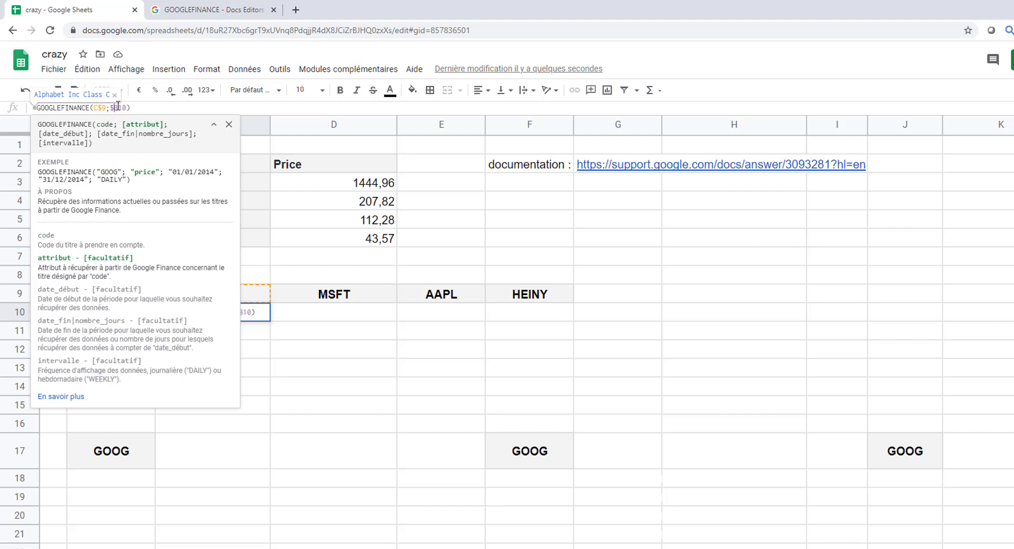
{"action": "key", "text": "Return"}
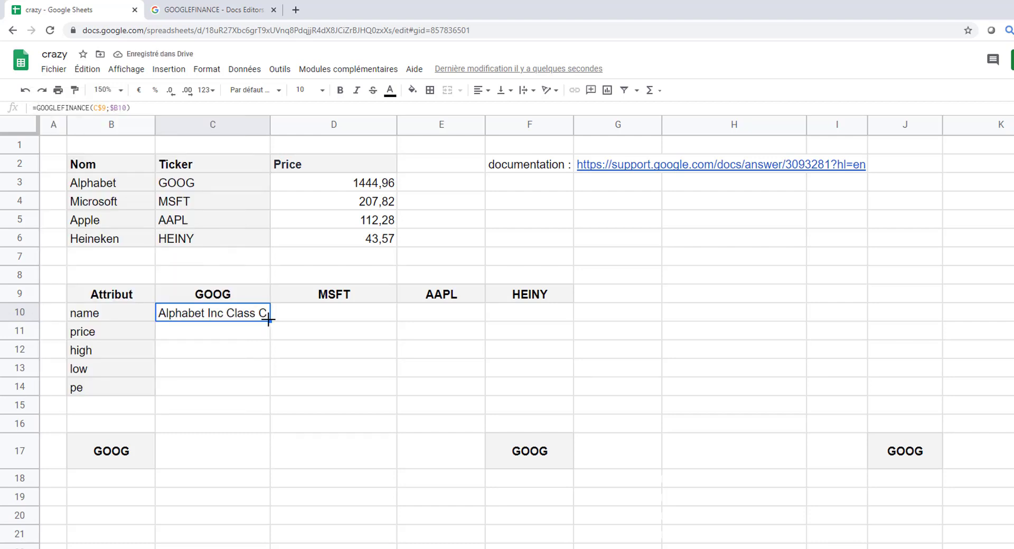
{"action": "left_click_drag", "start_coordinate": [269, 320], "coordinate": [266, 393]}
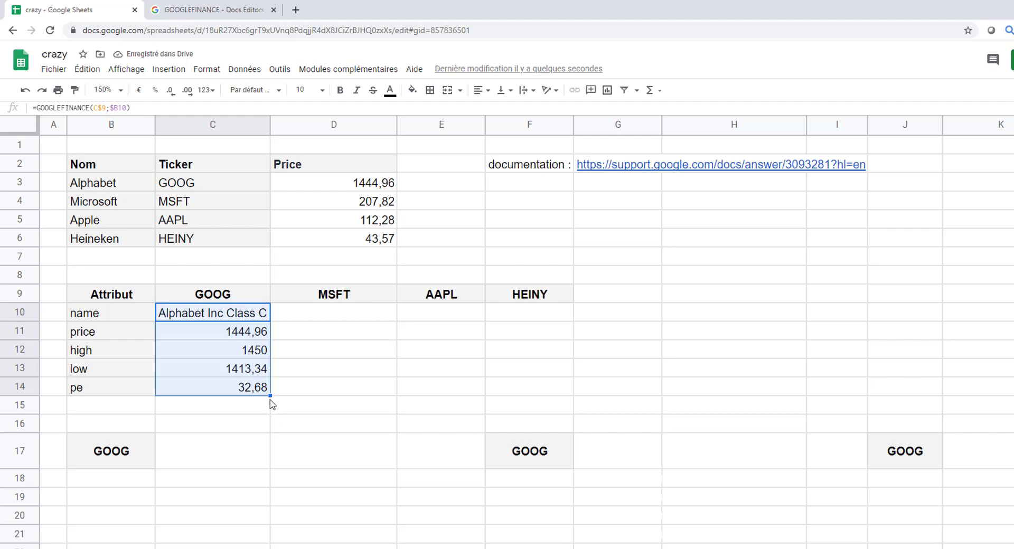
{"action": "left_click_drag", "start_coordinate": [478, 399], "coordinate": [509, 394]}
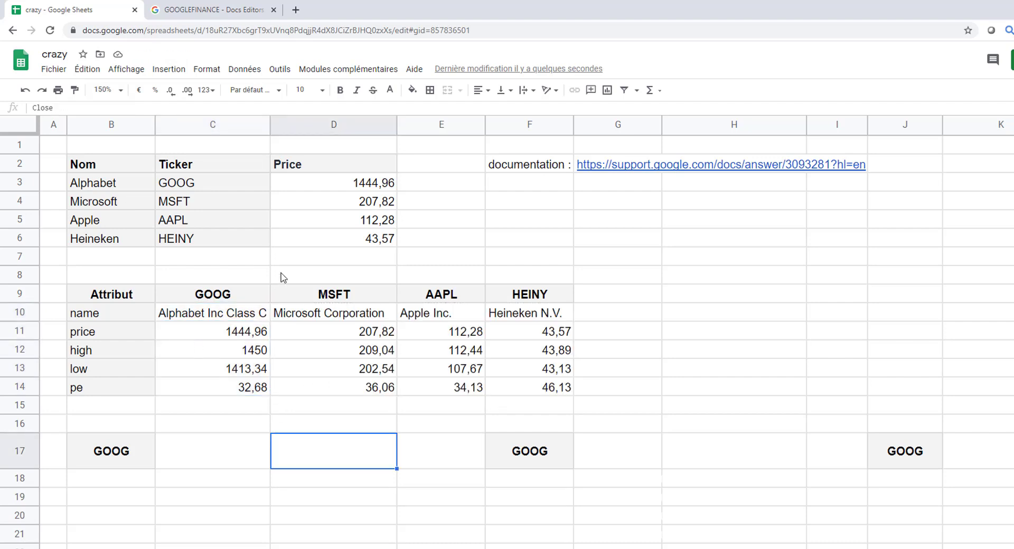
{"action": "left_click", "coordinate": [344, 299]}
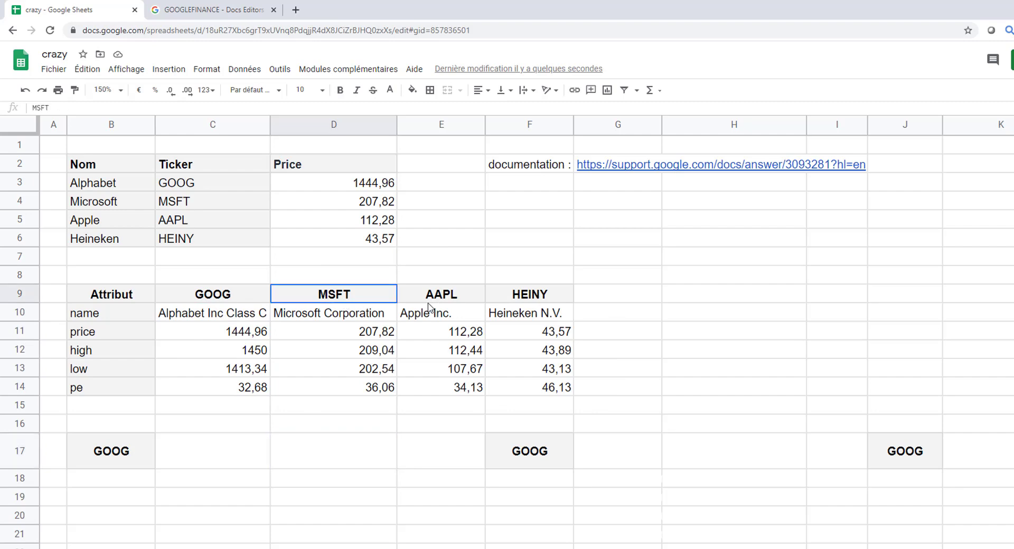
{"action": "left_click", "coordinate": [454, 297]}
{"action": "left_click", "coordinate": [537, 301]}
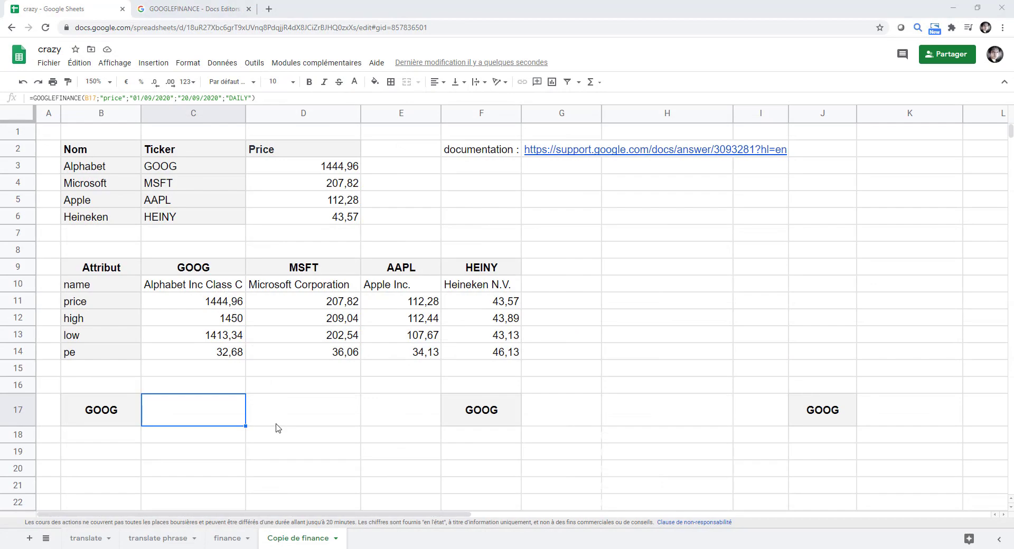
Step: Enter =GOOGLEFINANCE(B17;"Price";"01/09/2020";"28/09/2020";"daily") in C17 for GOOG's daily Date/Close history
{"action": "left_click", "coordinate": [106, 98]}
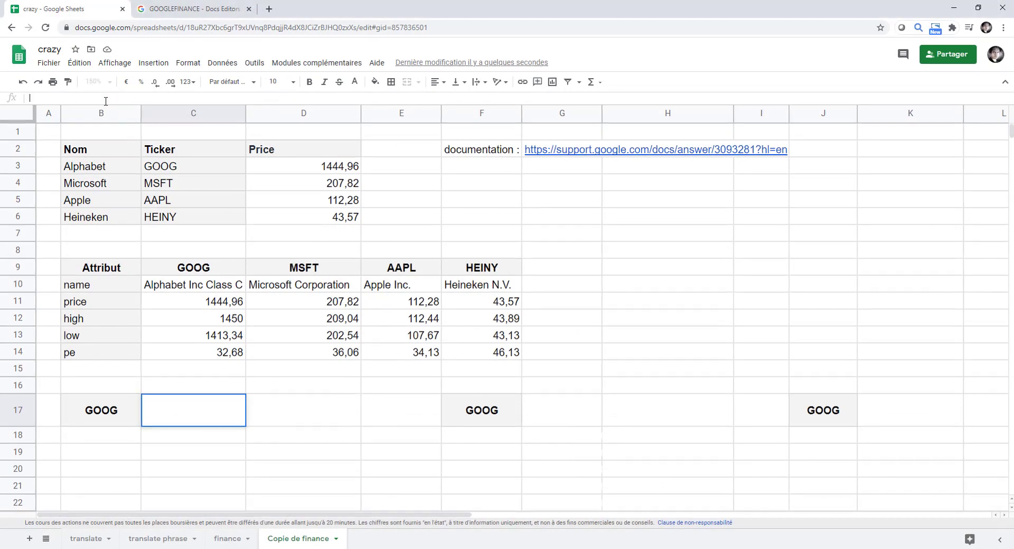
{"action": "type", "text": "=GOOGLEFINANCE("}
{"action": "left_click", "coordinate": [109, 417]}
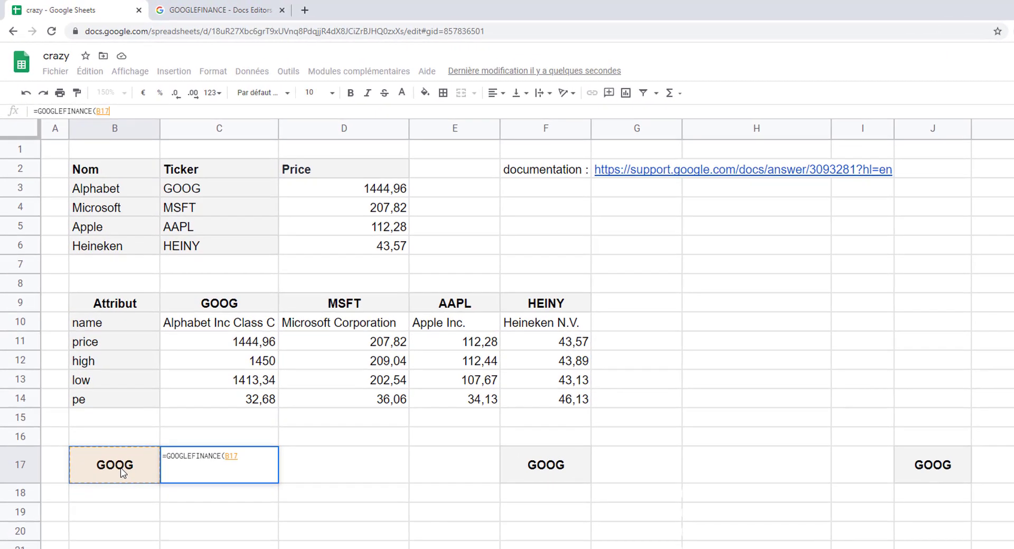
{"action": "type", "text": "; "}
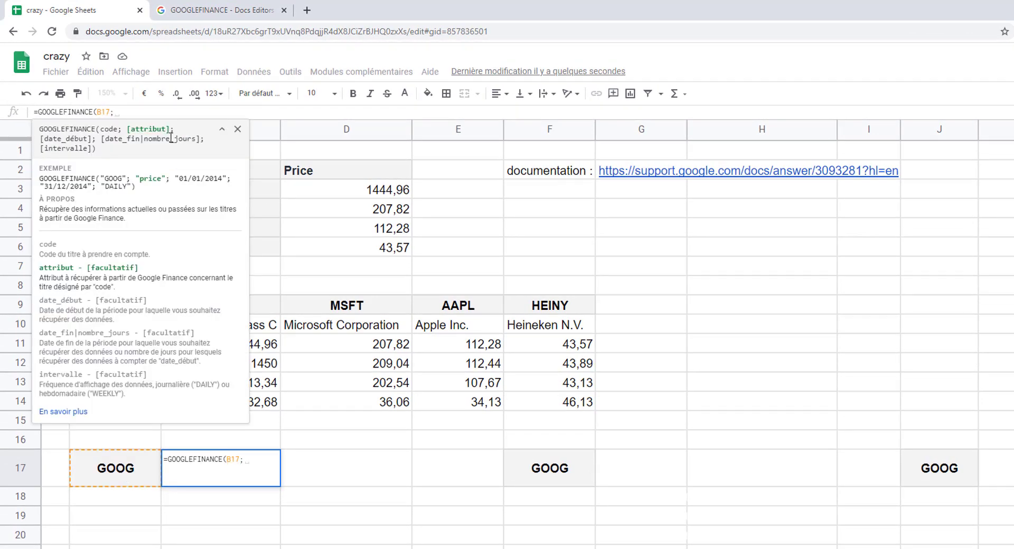
{"action": "type", "text": "\""}
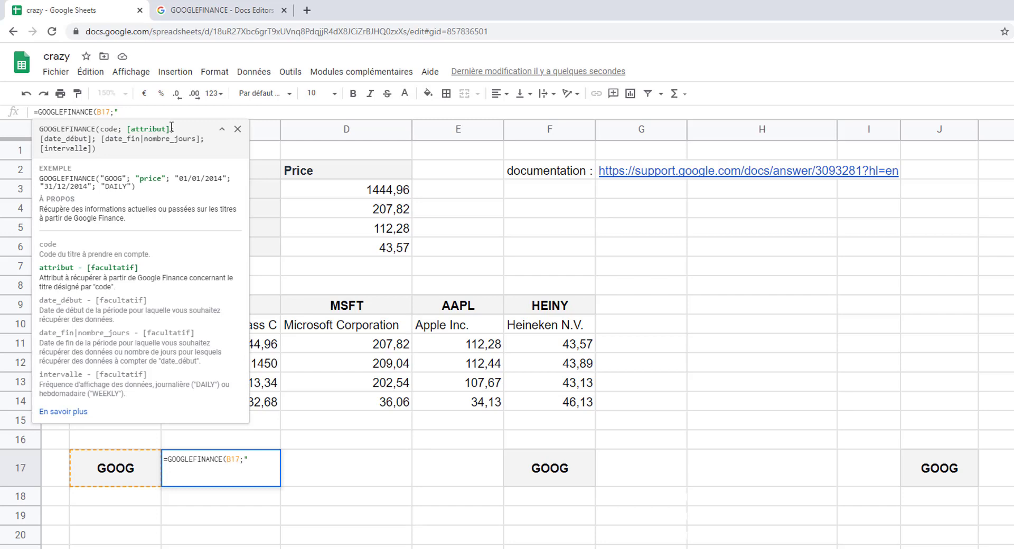
{"action": "type", "text": "Price\"; "}
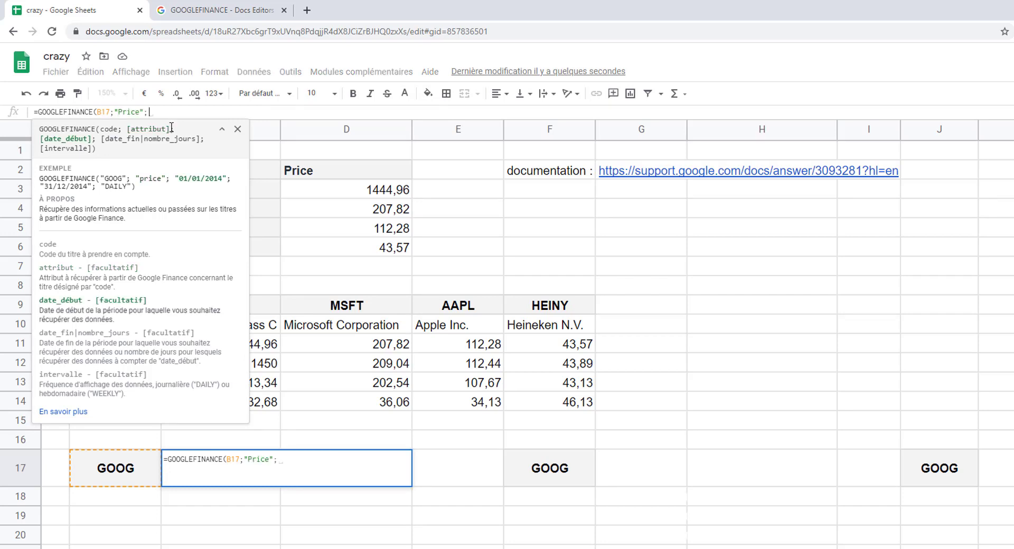
{"action": "type", "text": "\""}
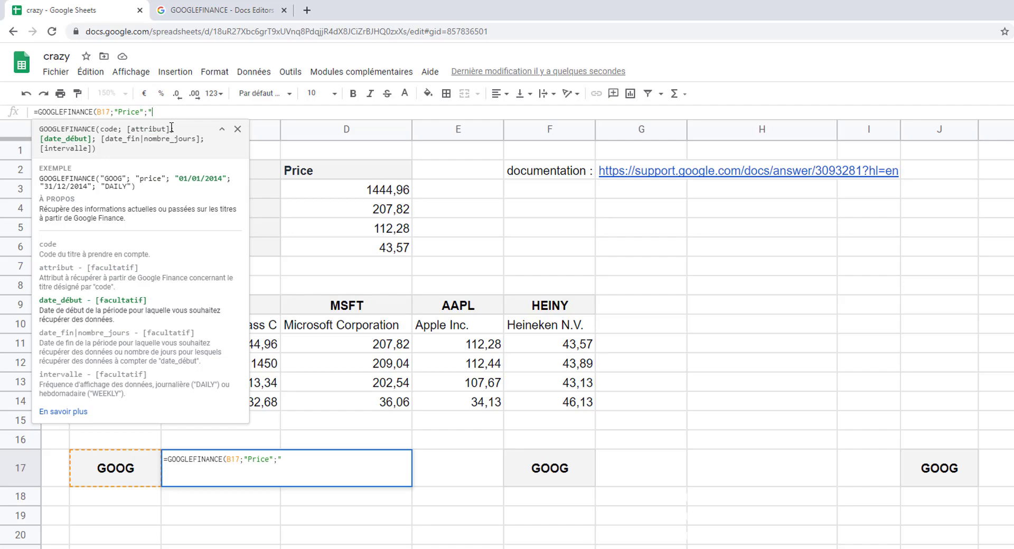
{"action": "type", "text": "01/09"}
{"action": "type", "text": "/2020\";"}
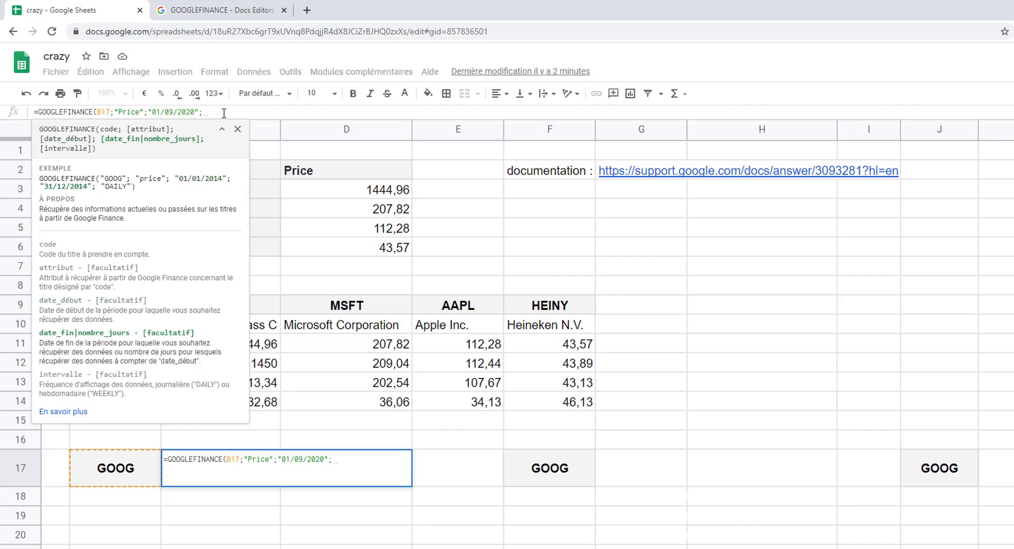
{"action": "type", "text": "\""}
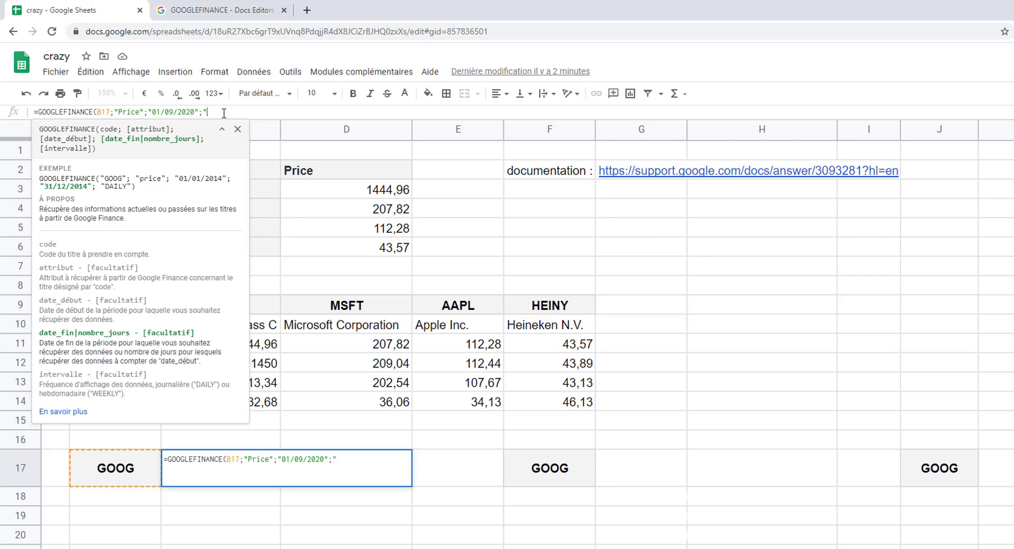
{"action": "type", "text": "28/09/2020\";"}
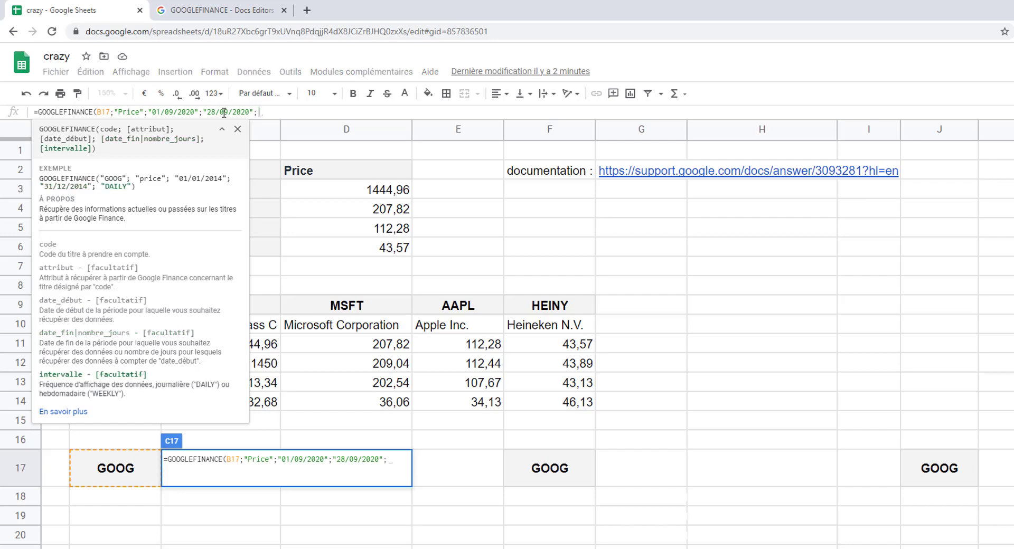
{"action": "type", "text": "\""}
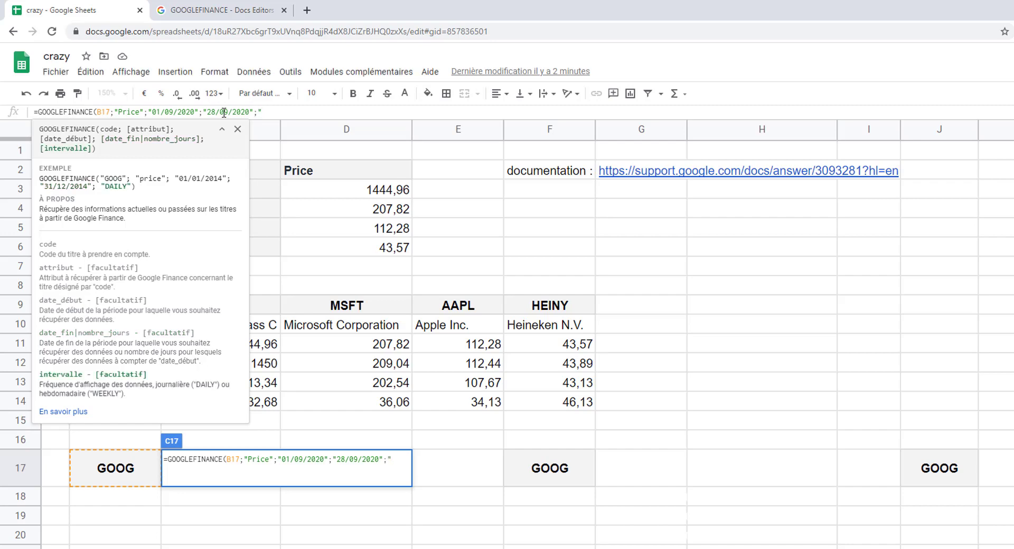
{"action": "type", "text": "daily\")"}
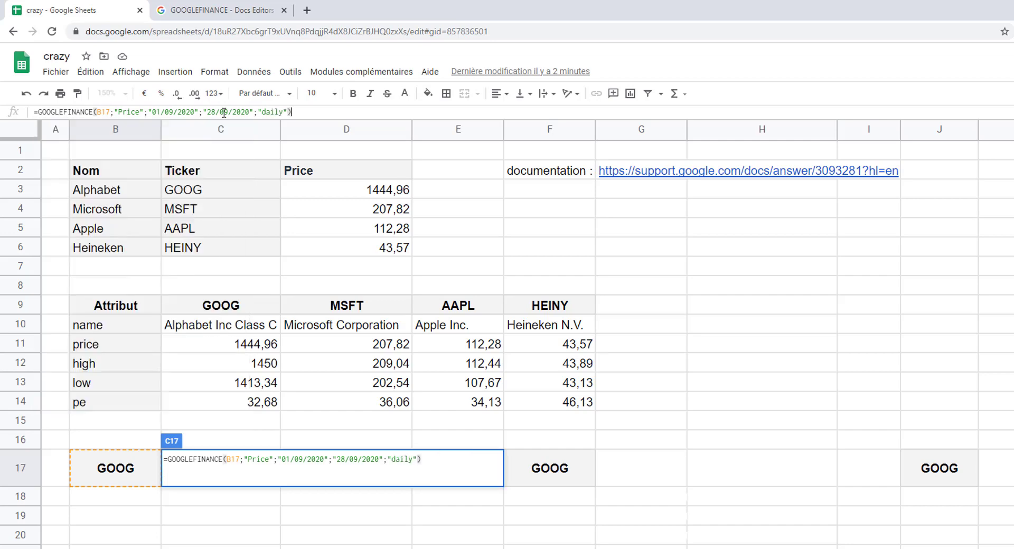
{"action": "key", "text": "Return"}
{"action": "scroll", "coordinate": [259, 363], "scroll_direction": "down", "scroll_amount": 5}
Step: Scroll to the last date in the daily price list and return to C17
{"action": "scroll", "coordinate": [264, 323], "scroll_direction": "down", "scroll_amount": 1}
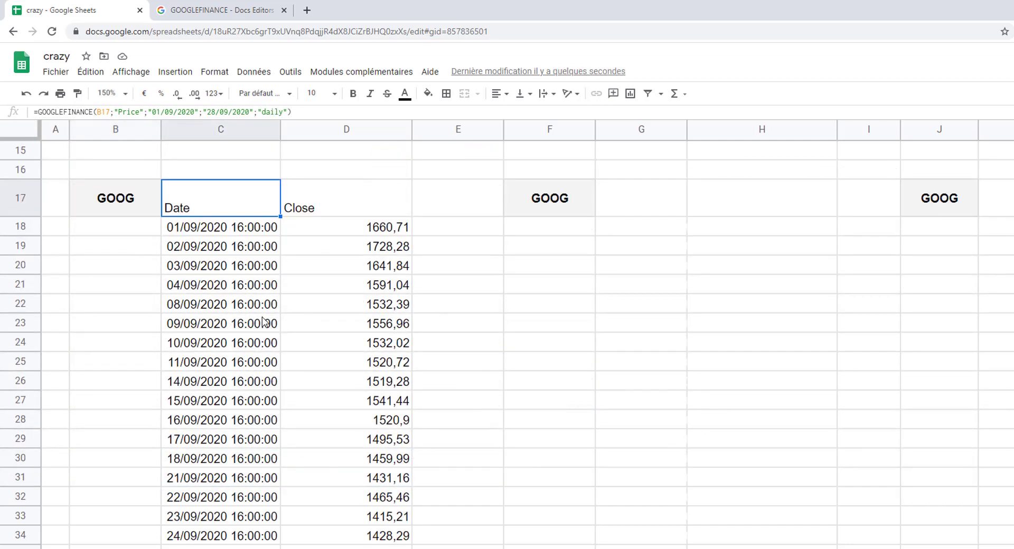
{"action": "left_click", "coordinate": [221, 546]}
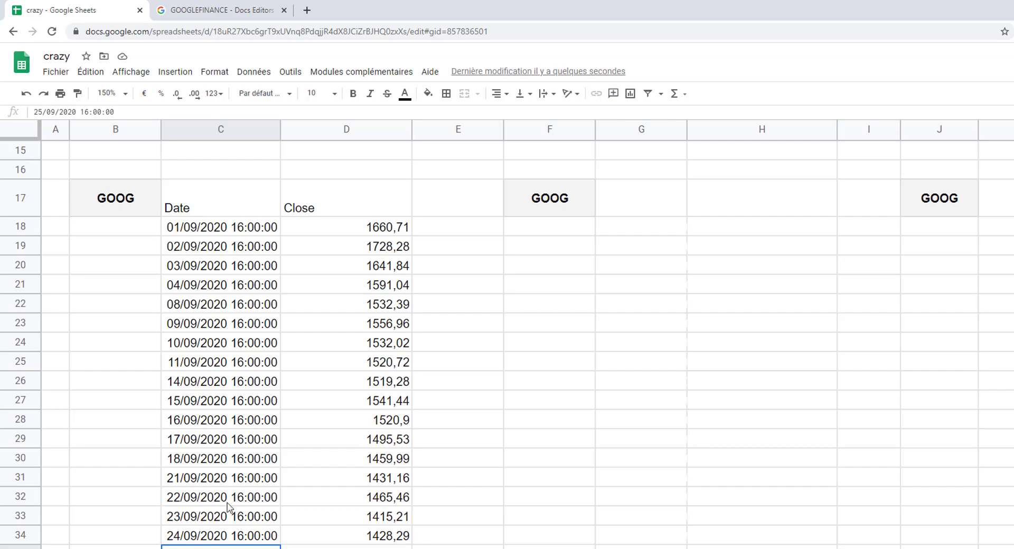
{"action": "scroll", "coordinate": [229, 511], "scroll_direction": "down", "scroll_amount": 2}
{"action": "left_click", "coordinate": [217, 487]}
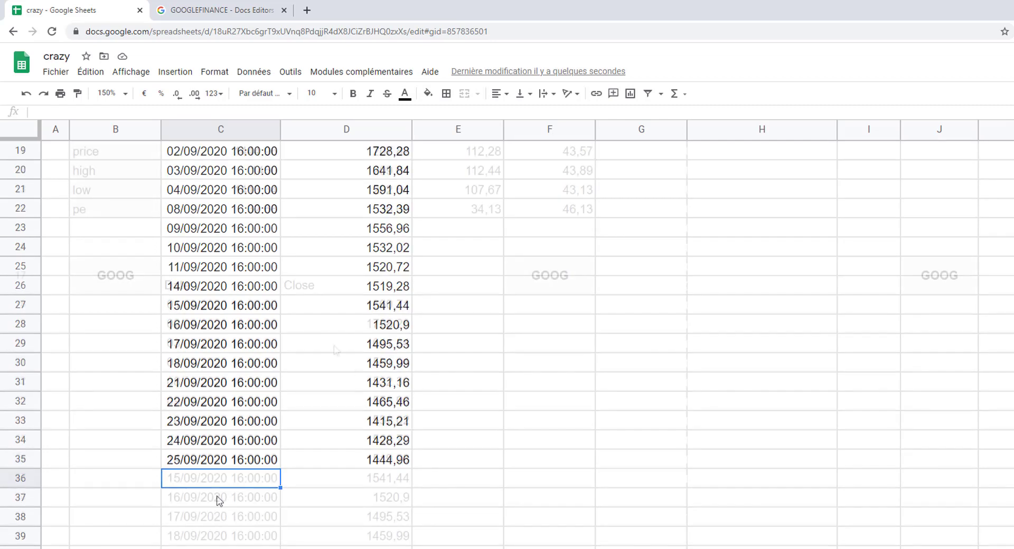
{"action": "key", "text": "ctrl+Up"}
{"action": "key", "text": "ctrl+Up"}
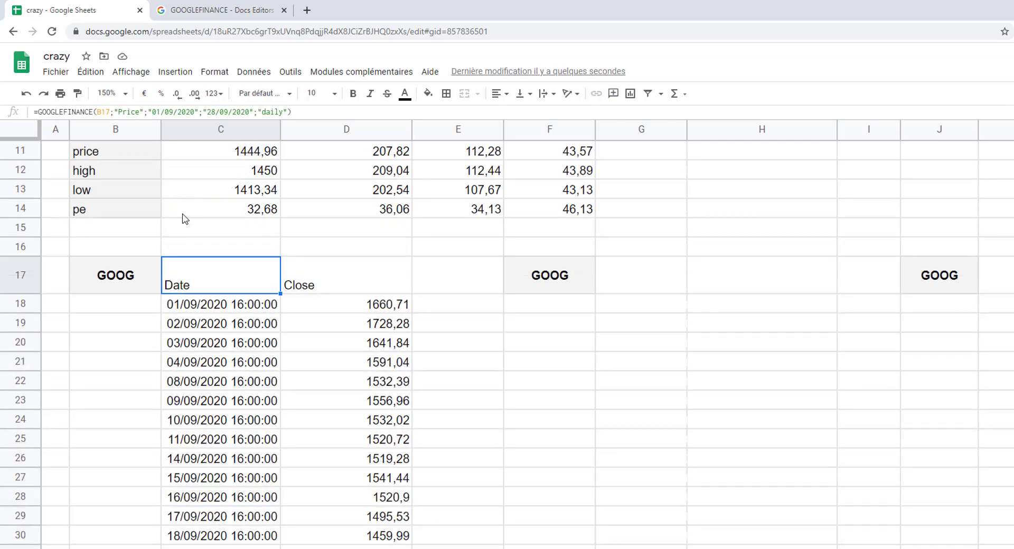
Step: Change the C17 formula's interval from "daily" to "weekly" to list four weekly closes
{"action": "left_click", "coordinate": [283, 112]}
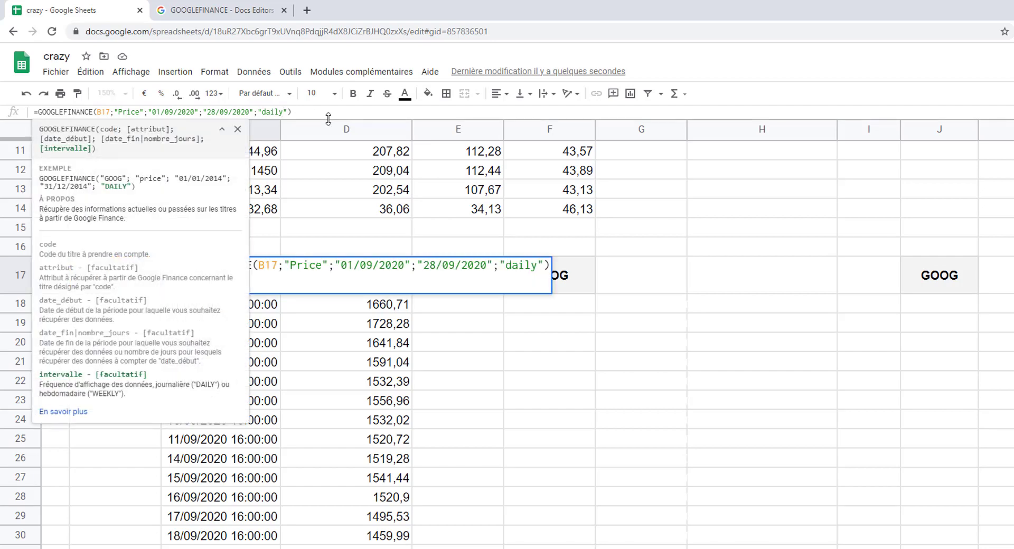
{"action": "key", "text": "BackSpace"}
{"action": "key", "text": "BackSpace"}
{"action": "key", "text": "BackSpace"}
{"action": "key", "text": "BackSpace"}
{"action": "key", "text": "BackSpace"}
{"action": "type", "text": "weekly"}
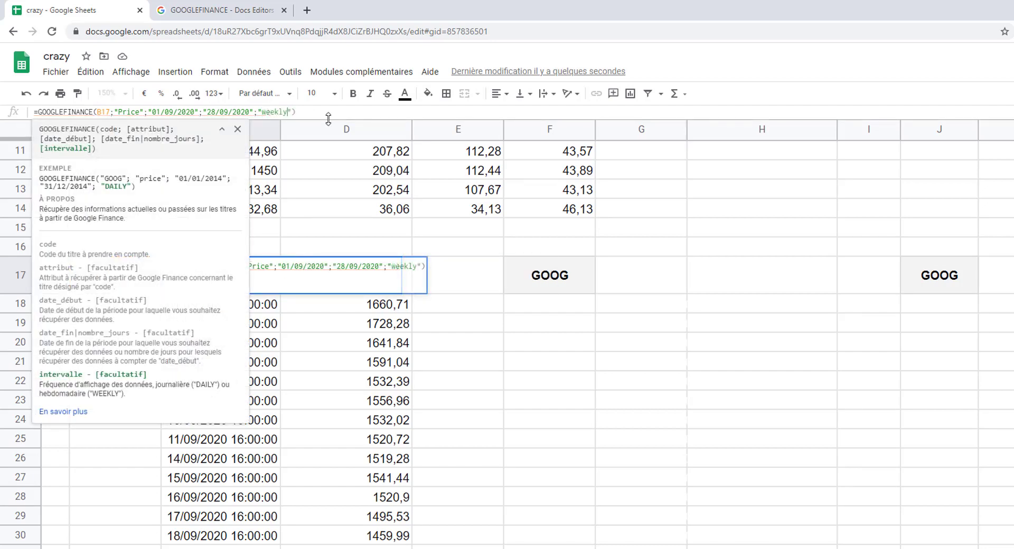
{"action": "key", "text": "Return"}
{"action": "key", "text": "Down"}
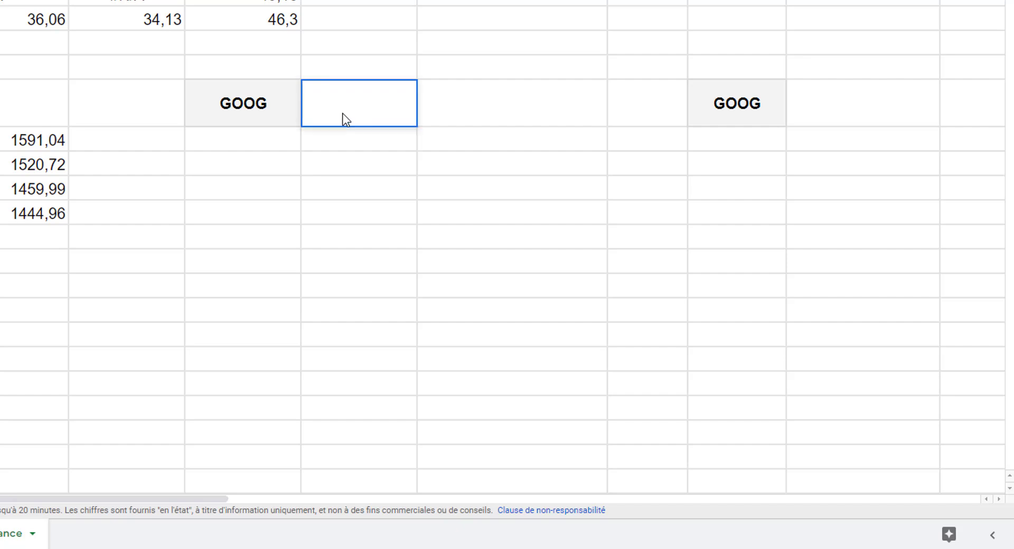
Step: Enter =GOOGLEFINANCE(F17;"price";AUJOURDHUI()-30;AUJOURDHUI();"daily") in G17 for the last 30 days
{"action": "type", "text": "=GOOGLEFINANCE("}
{"action": "left_click", "coordinate": [246, 110]}
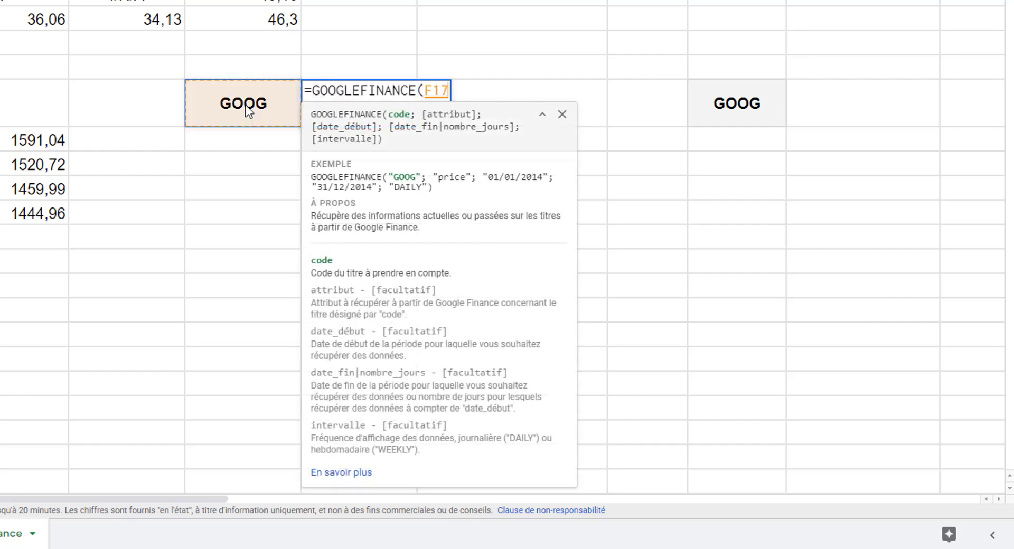
{"action": "type", "text": ";"}
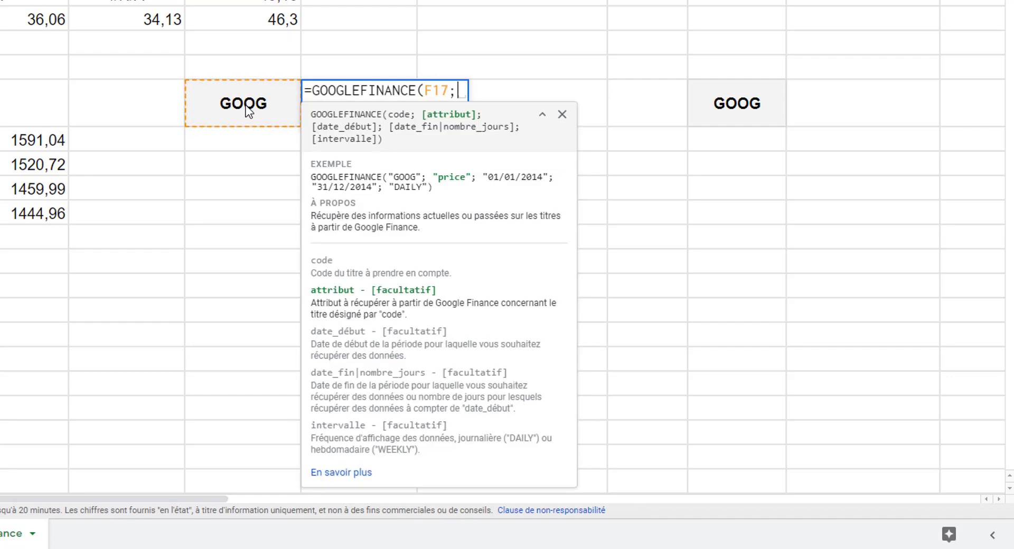
{"action": "type", "text": "\""}
{"action": "type", "text": "price\";"}
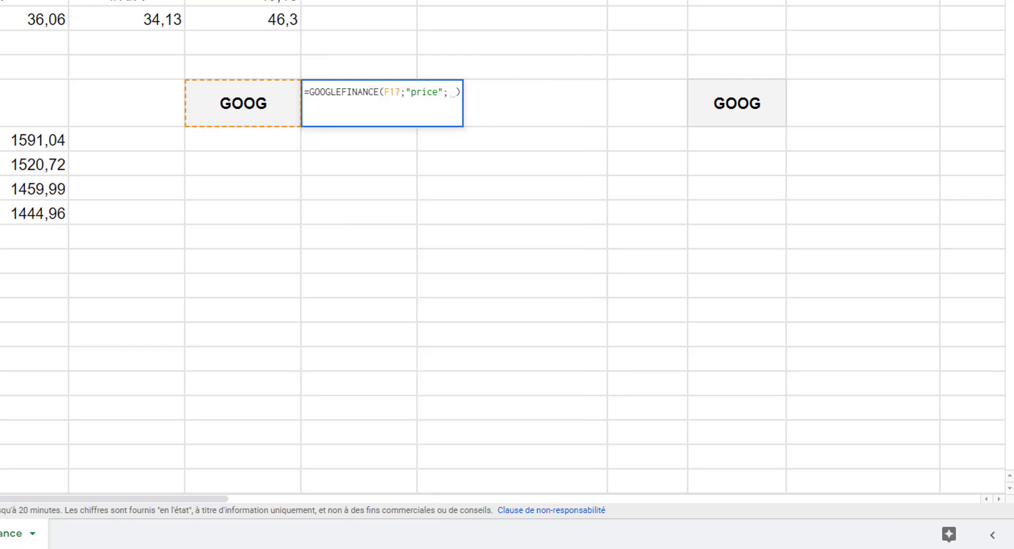
{"action": "type", "text": "aujourdhui()"}
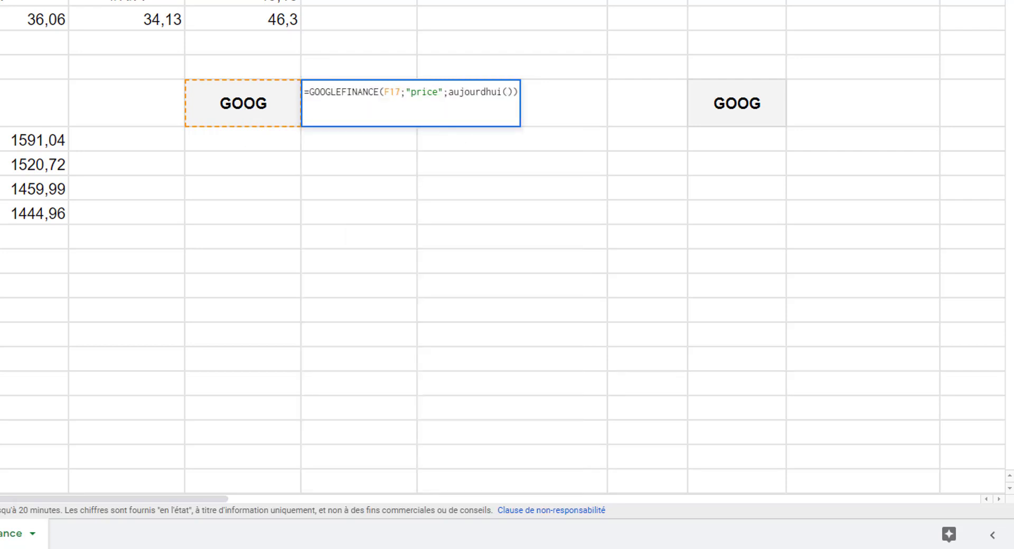
{"action": "type", "text": "-30"}
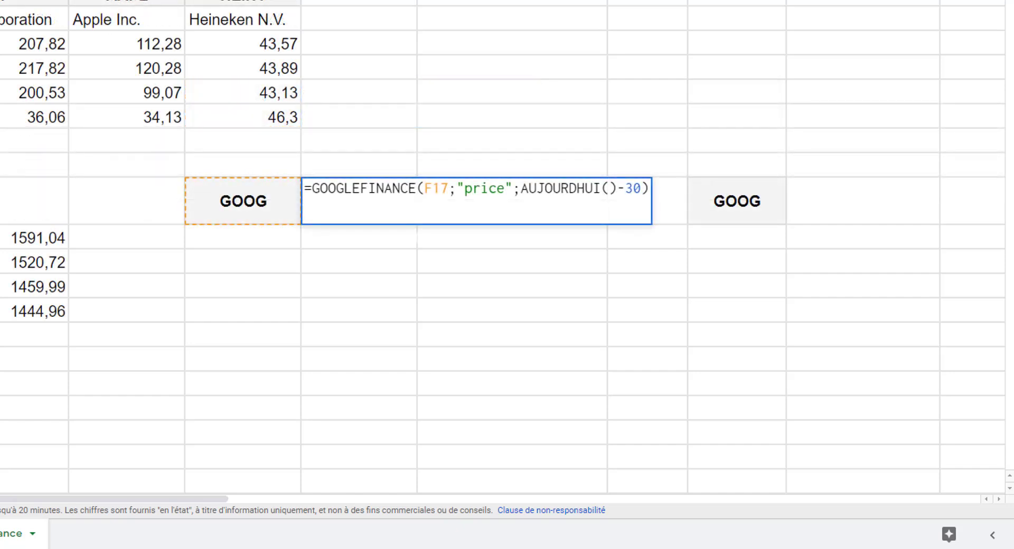
{"action": "type", "text": ";"}
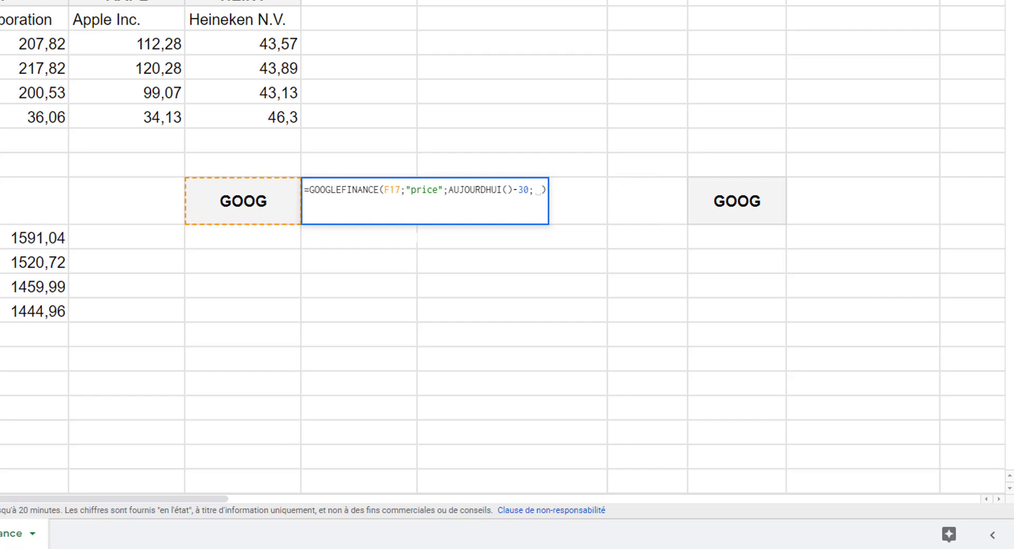
{"action": "type", "text": "AUJOURDHUI()"}
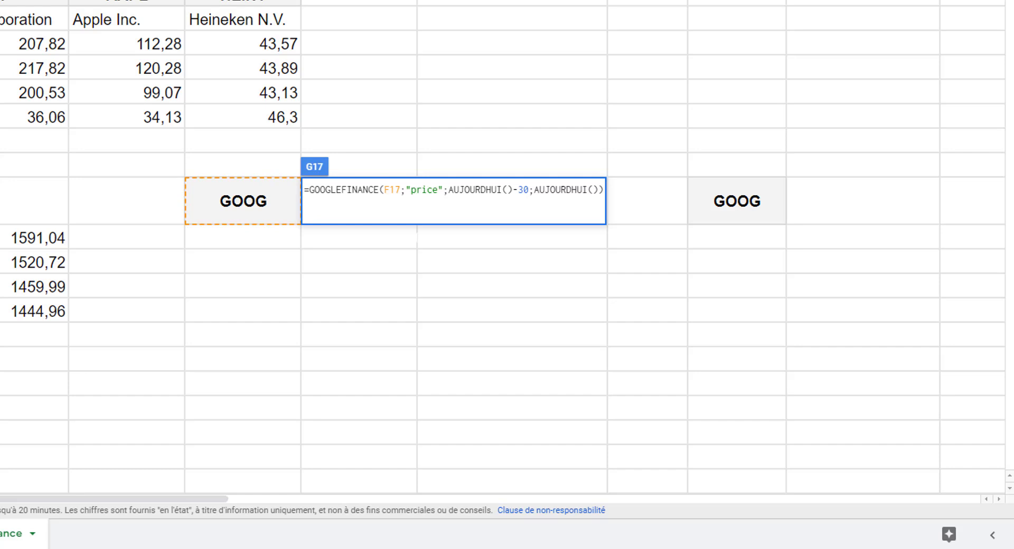
{"action": "type", "text": ";"}
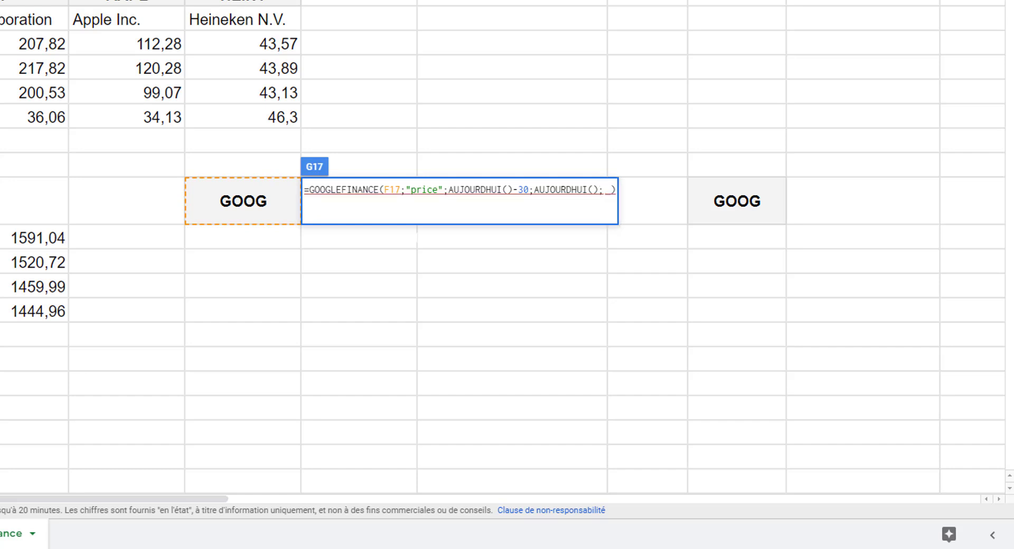
{"action": "type", "text": "\"da"}
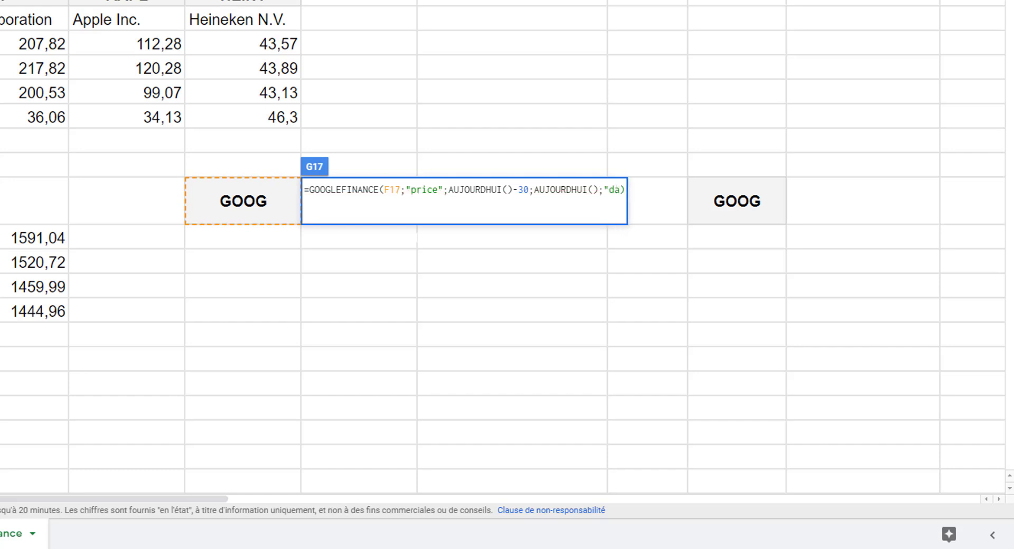
{"action": "type", "text": "ily\""}
{"action": "key", "text": "Return"}
{"action": "scroll", "coordinate": [521, 175], "scroll_direction": "down", "scroll_amount": 3}
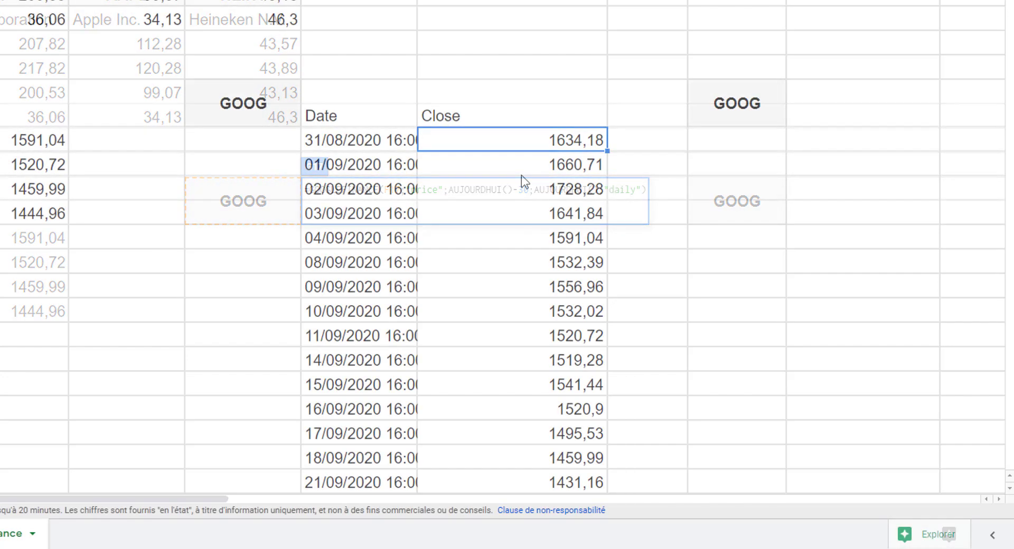
{"action": "scroll", "coordinate": [521, 175], "scroll_direction": "down", "scroll_amount": 3}
{"action": "scroll", "coordinate": [521, 175], "scroll_direction": "up", "scroll_amount": 2}
{"action": "scroll", "coordinate": [521, 175], "scroll_direction": "up", "scroll_amount": 1}
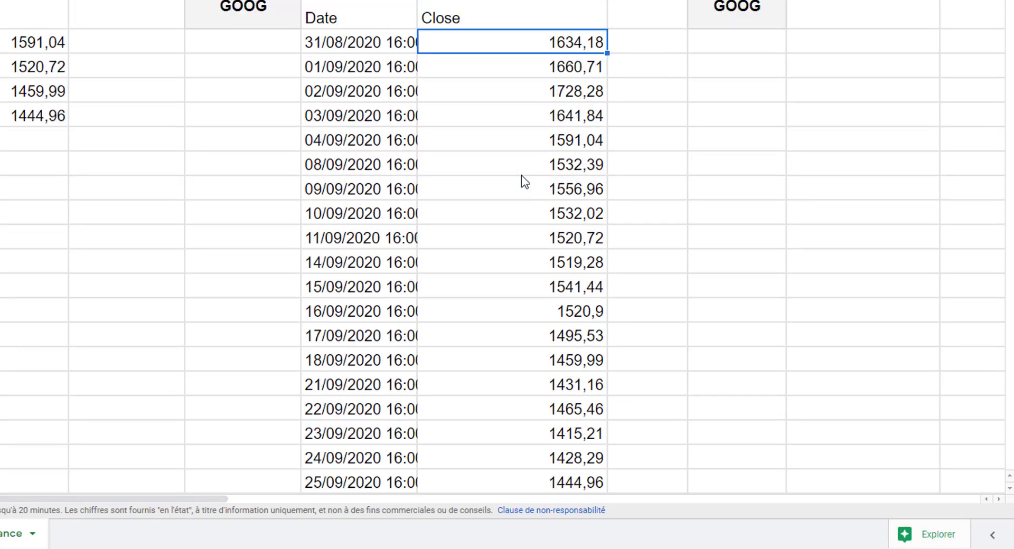
{"action": "scroll", "coordinate": [521, 175], "scroll_direction": "down", "scroll_amount": 3}
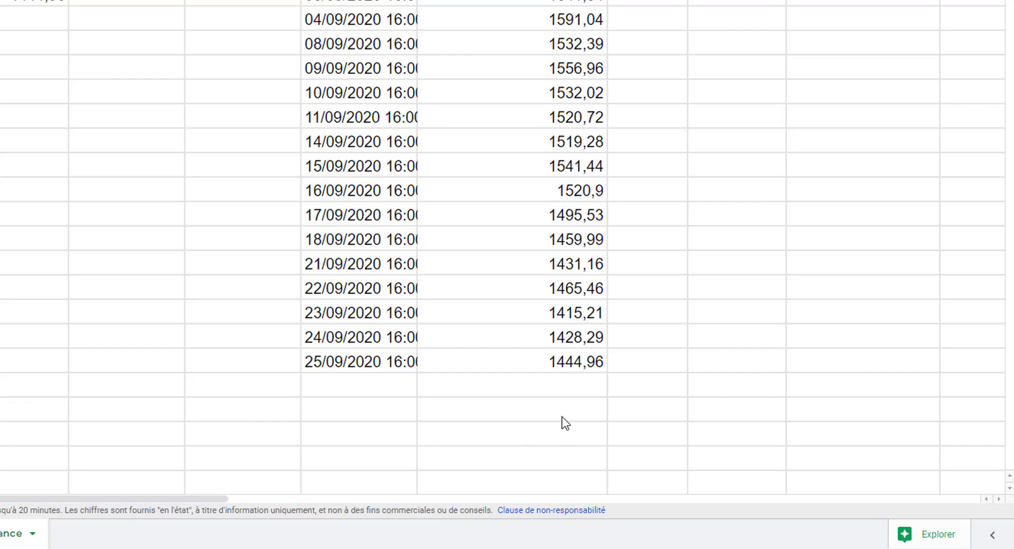
{"action": "left_click", "coordinate": [362, 42]}
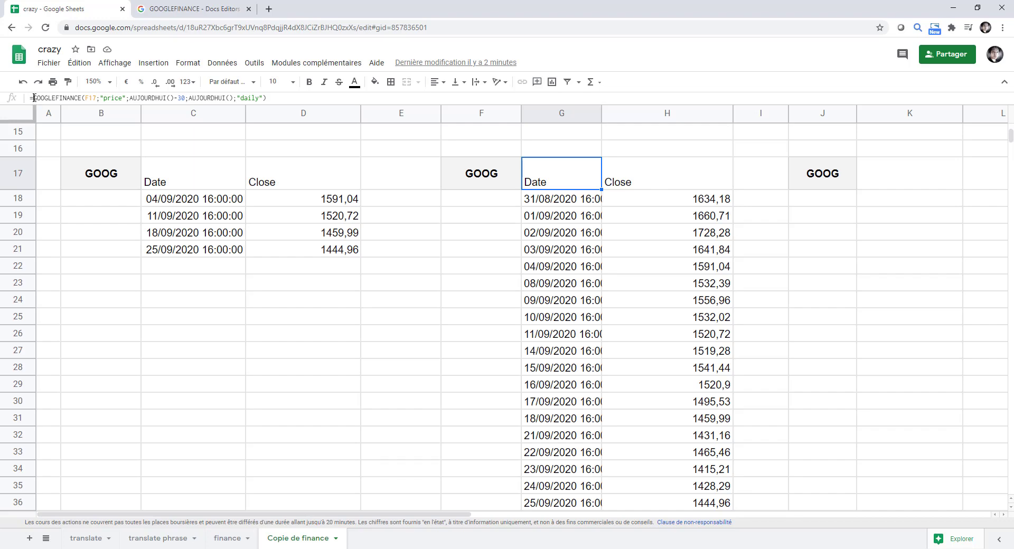
Step: Wrap G17's 30-day GOOGLEFINANCE formula in SPARKLINE() to show a mini line chart
{"action": "left_click", "coordinate": [33, 98]}
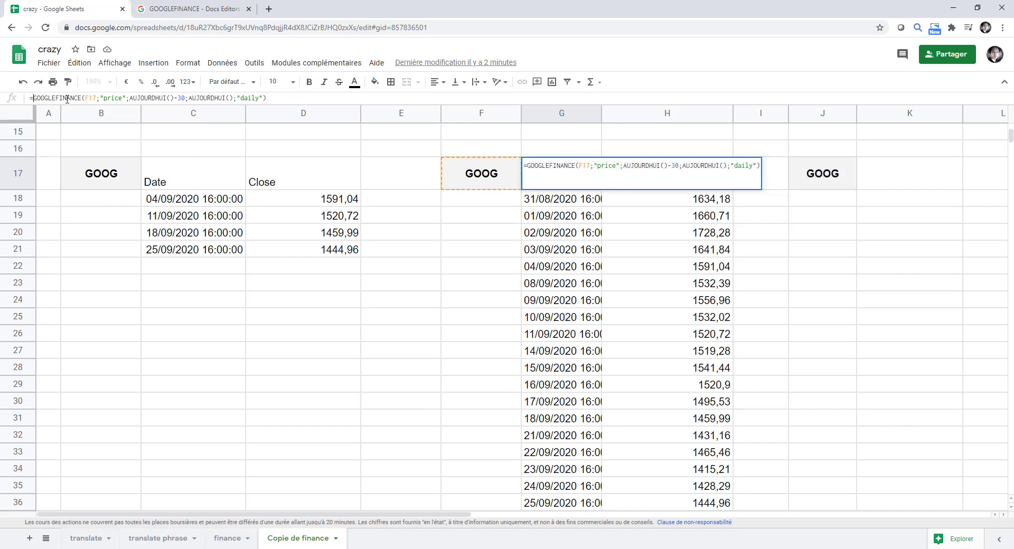
{"action": "type", "text": "sparkline("}
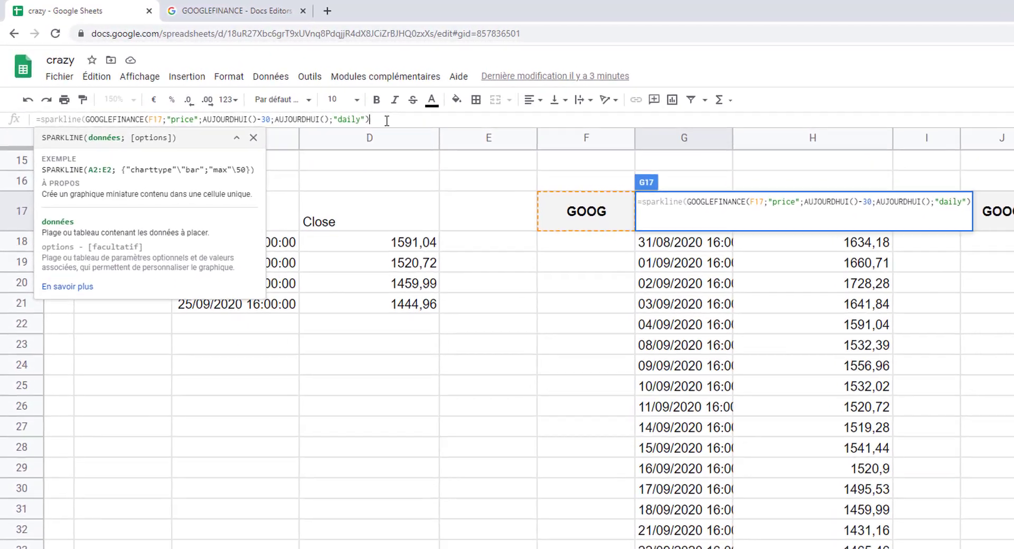
{"action": "left_click", "coordinate": [317, 99]}
{"action": "type", "text": "))"}
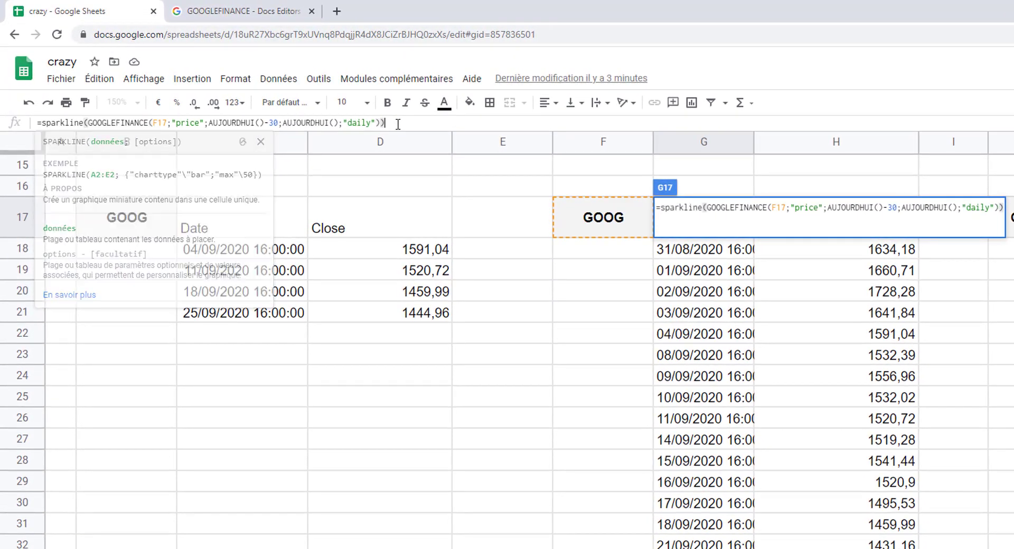
{"action": "key", "text": "Return"}
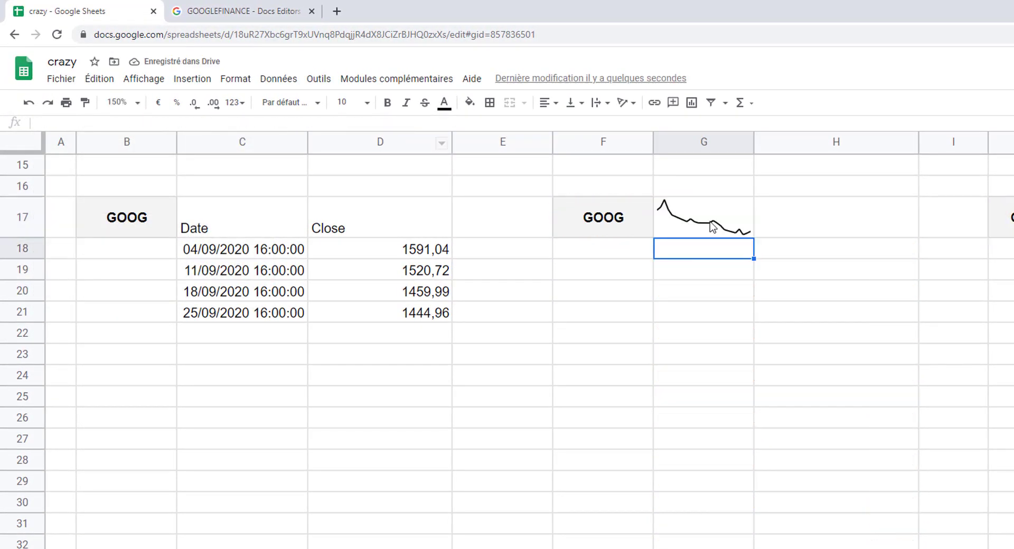
{"action": "left_click", "coordinate": [676, 385]}
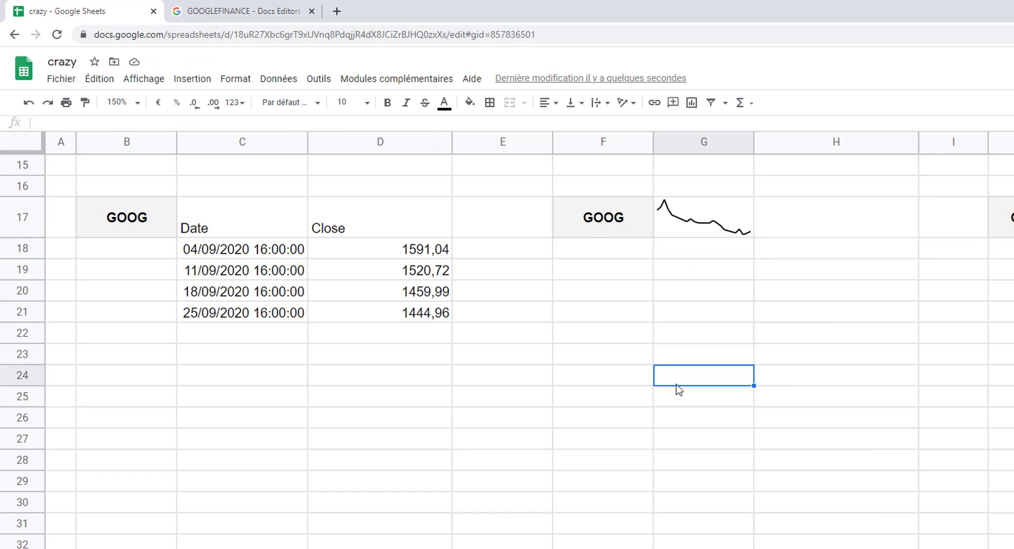